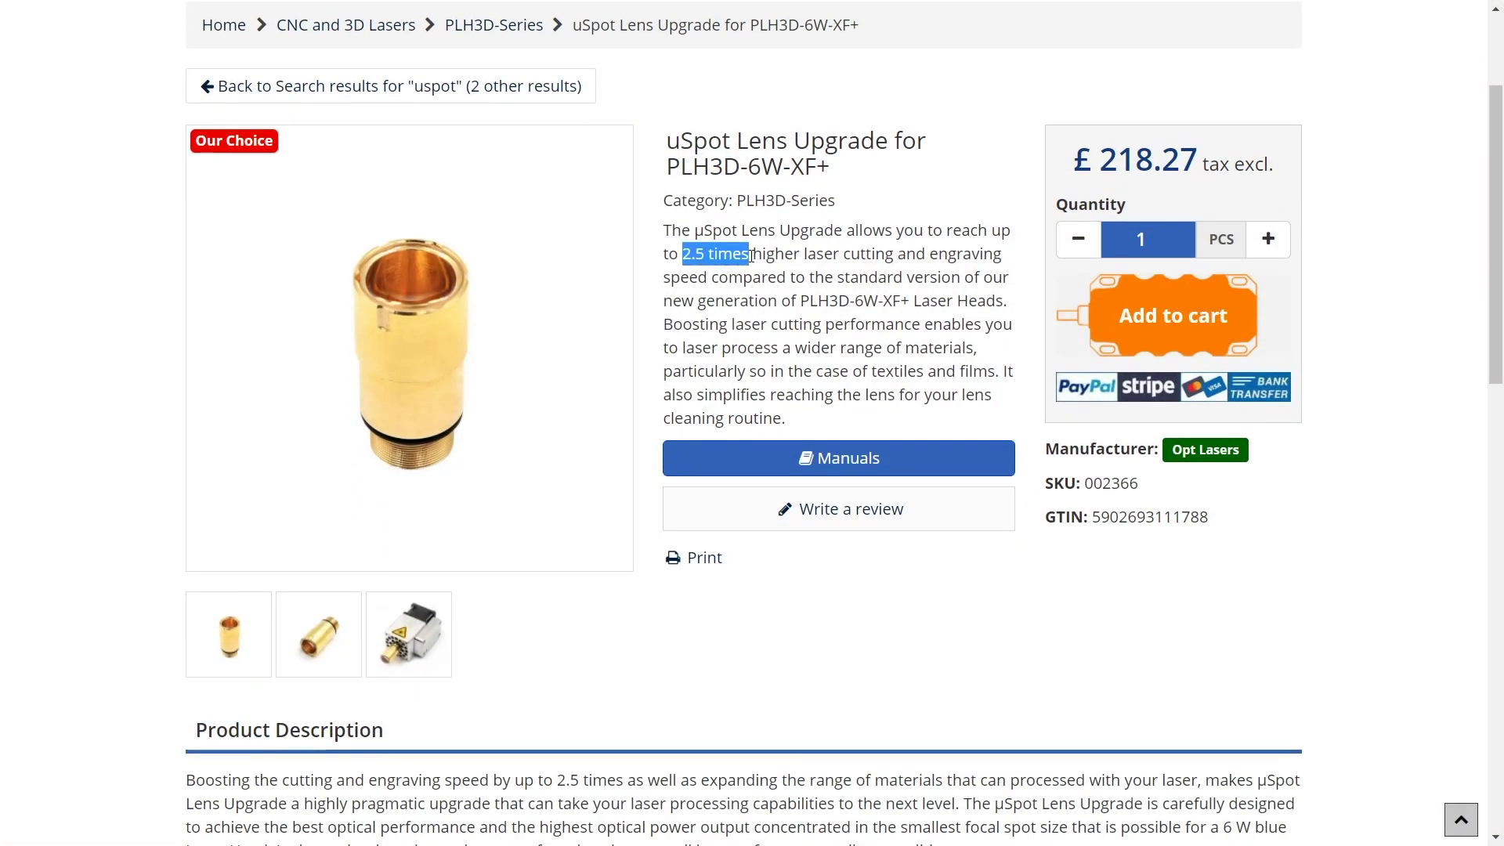
Enlarge the uSpot lens product photo and advance to the next image
left_click(214, 653)
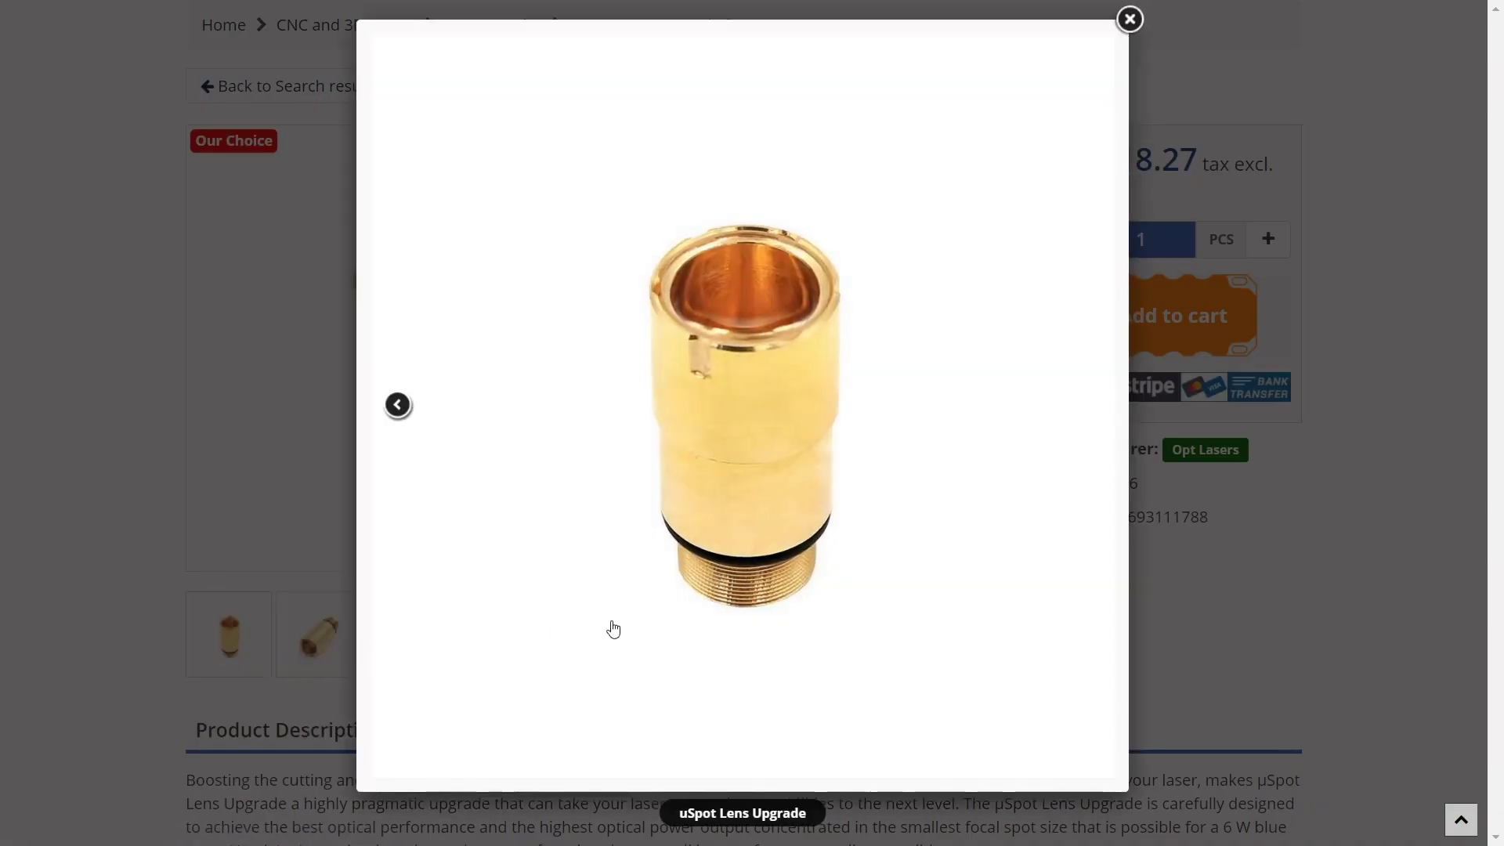
left_click(1089, 401)
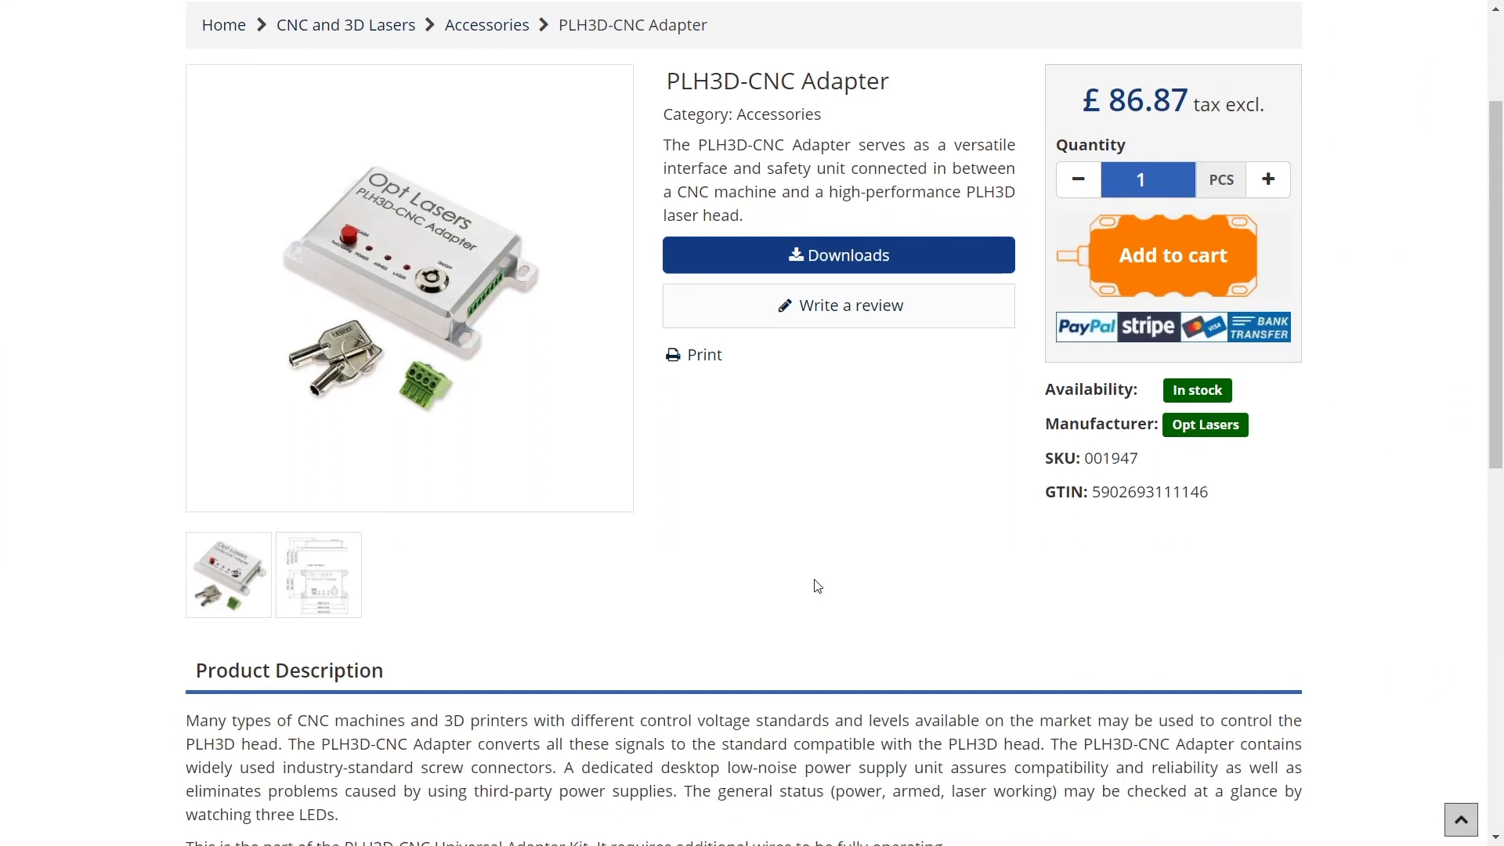
Show the adapter's dimension drawing, then scroll the manual down to page 22's Enable Option instructions
left_click(289, 586)
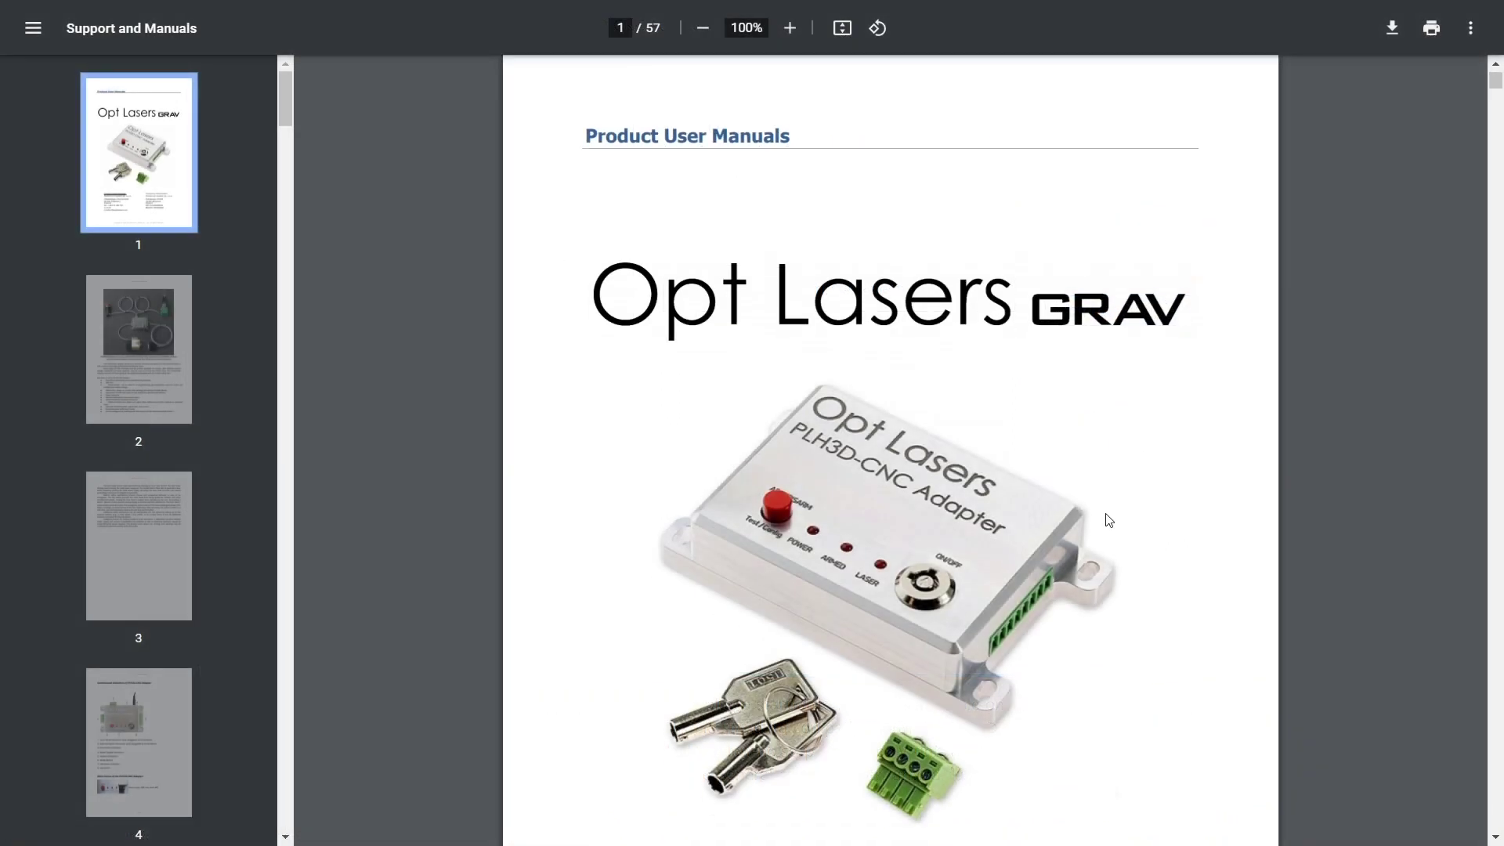
scroll(1107, 517, "down", 4)
scroll(1107, 513, "down", 8)
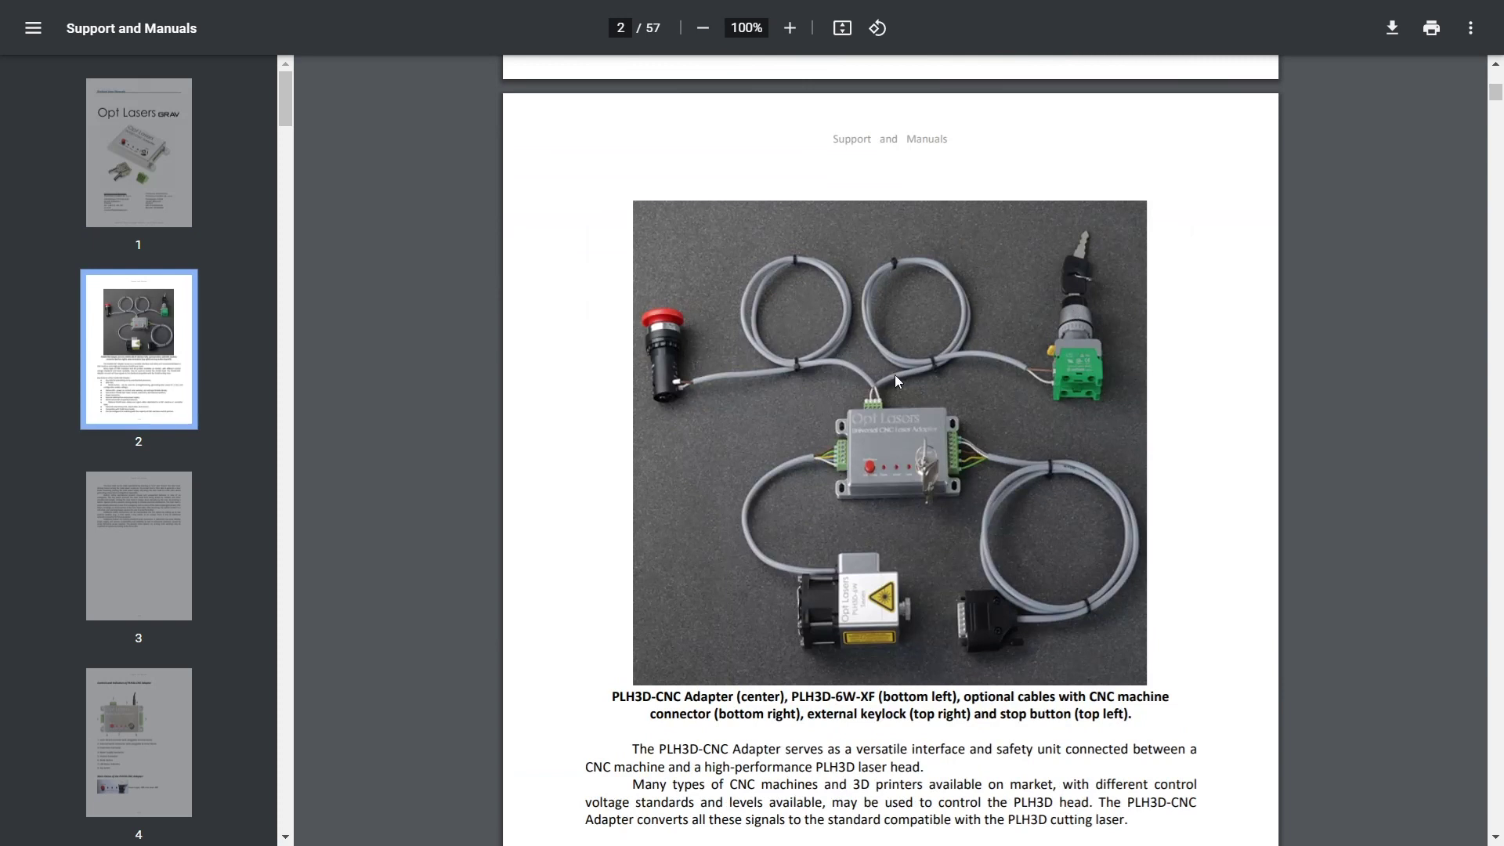
scroll(1177, 461, "down", 16)
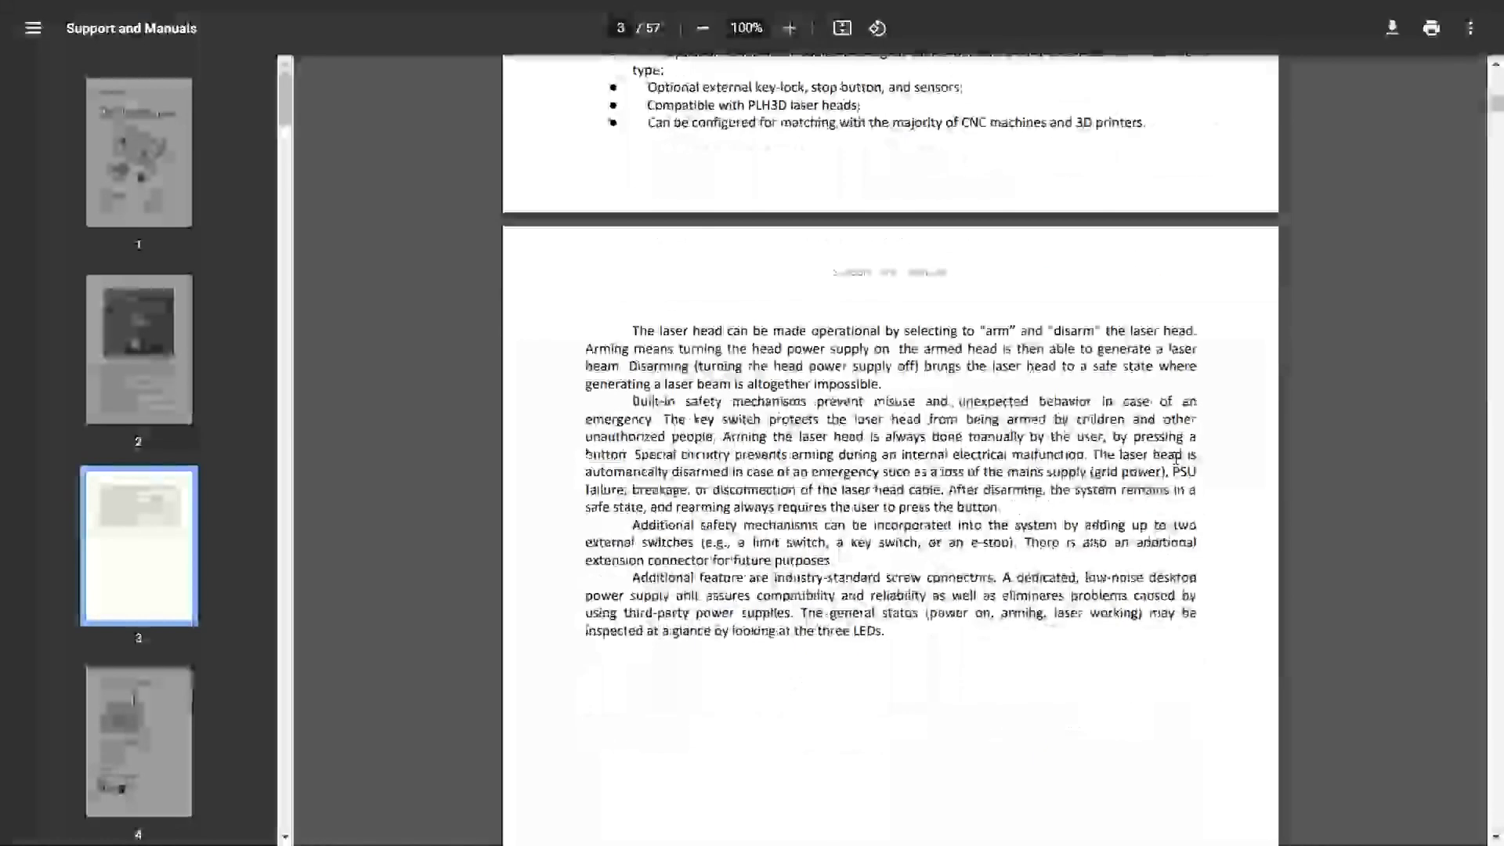
scroll(1176, 458, "down", 14)
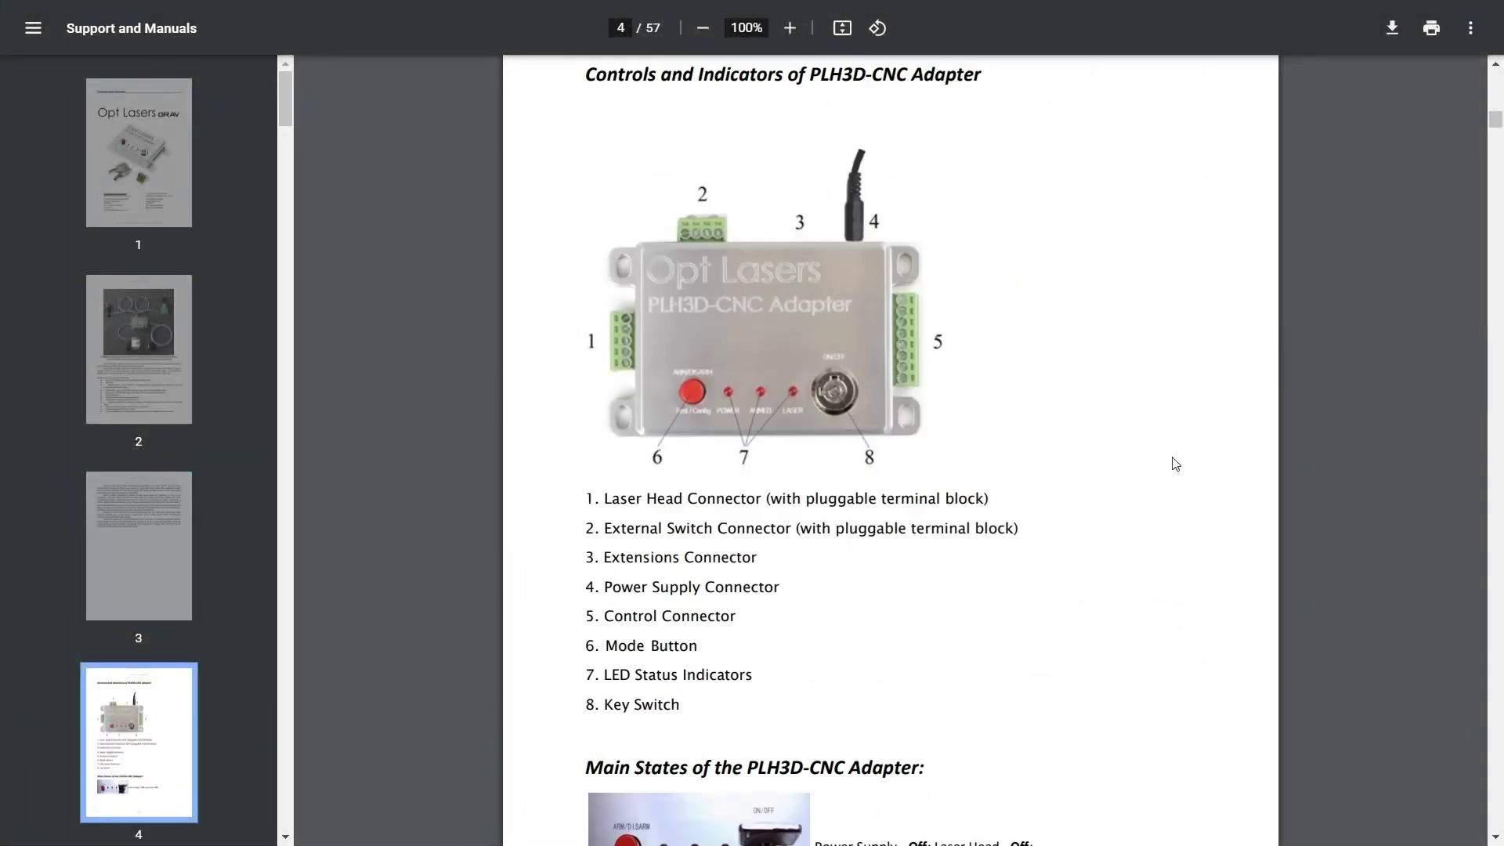
scroll(1176, 463, "down", 20)
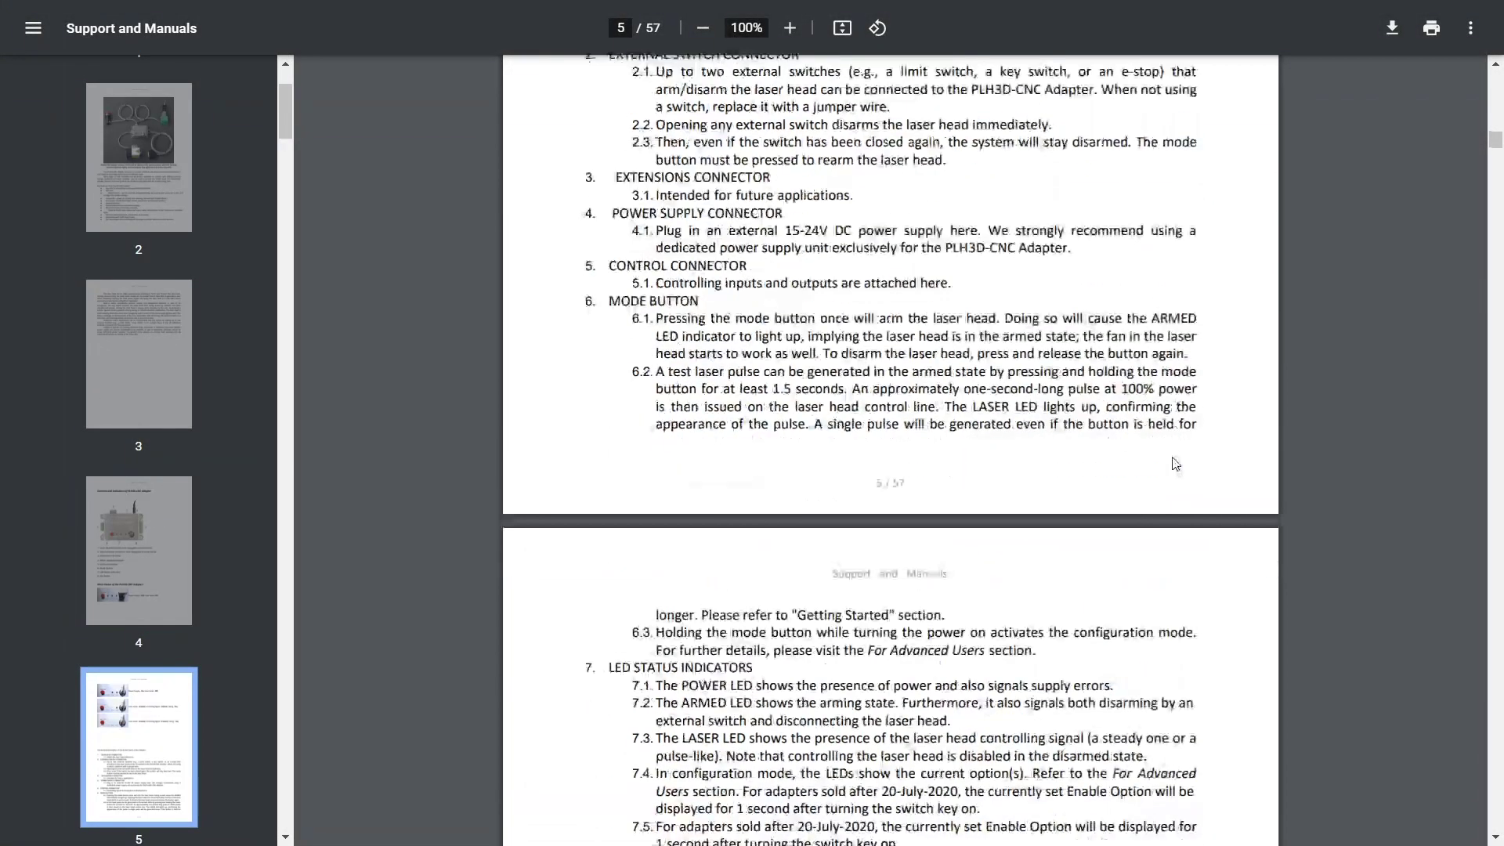
scroll(1176, 463, "down", 20)
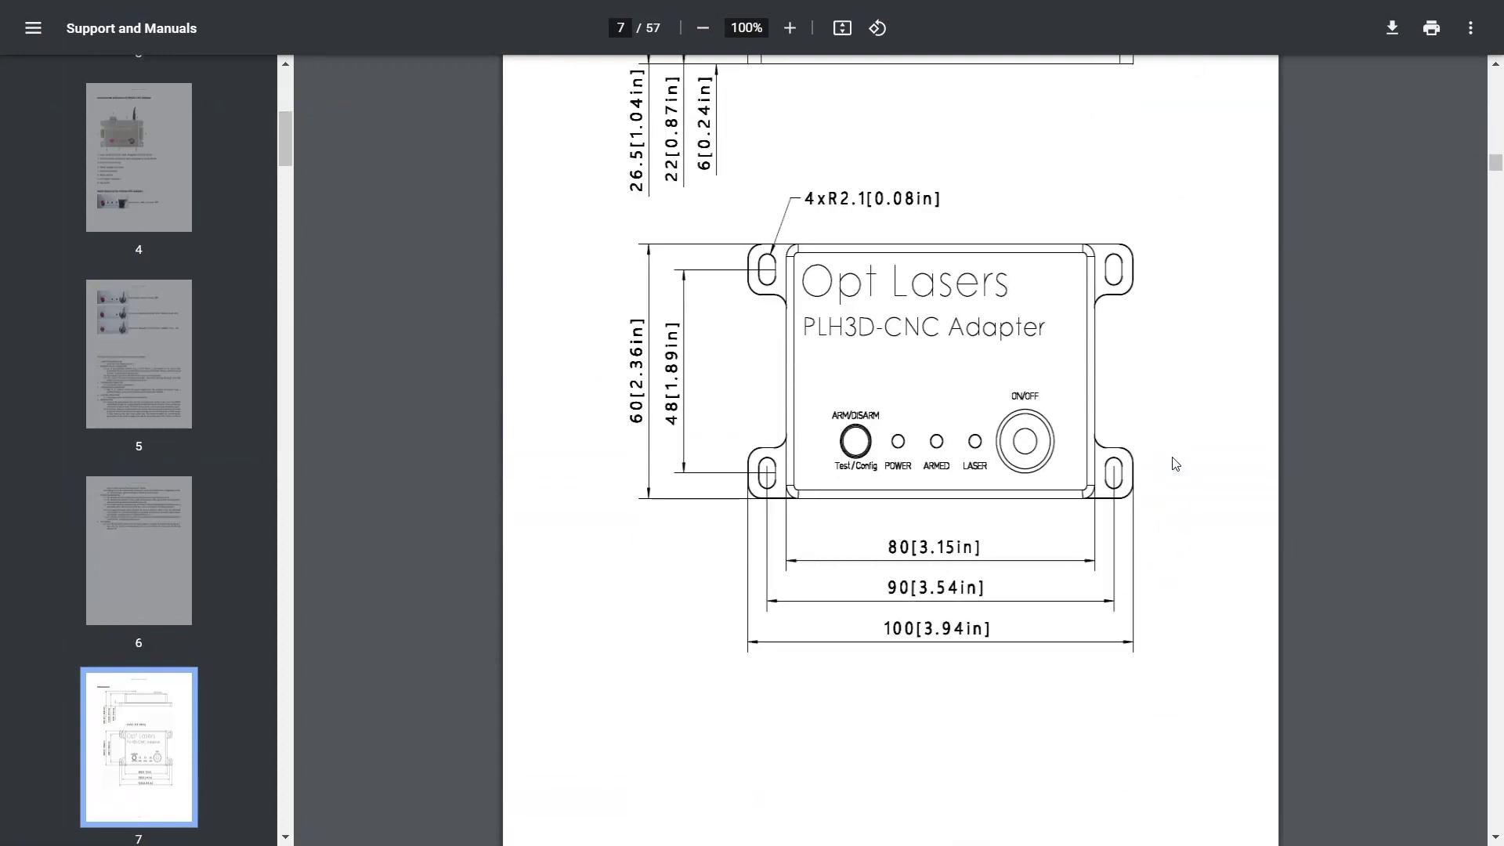
scroll(1177, 463, "down", 2)
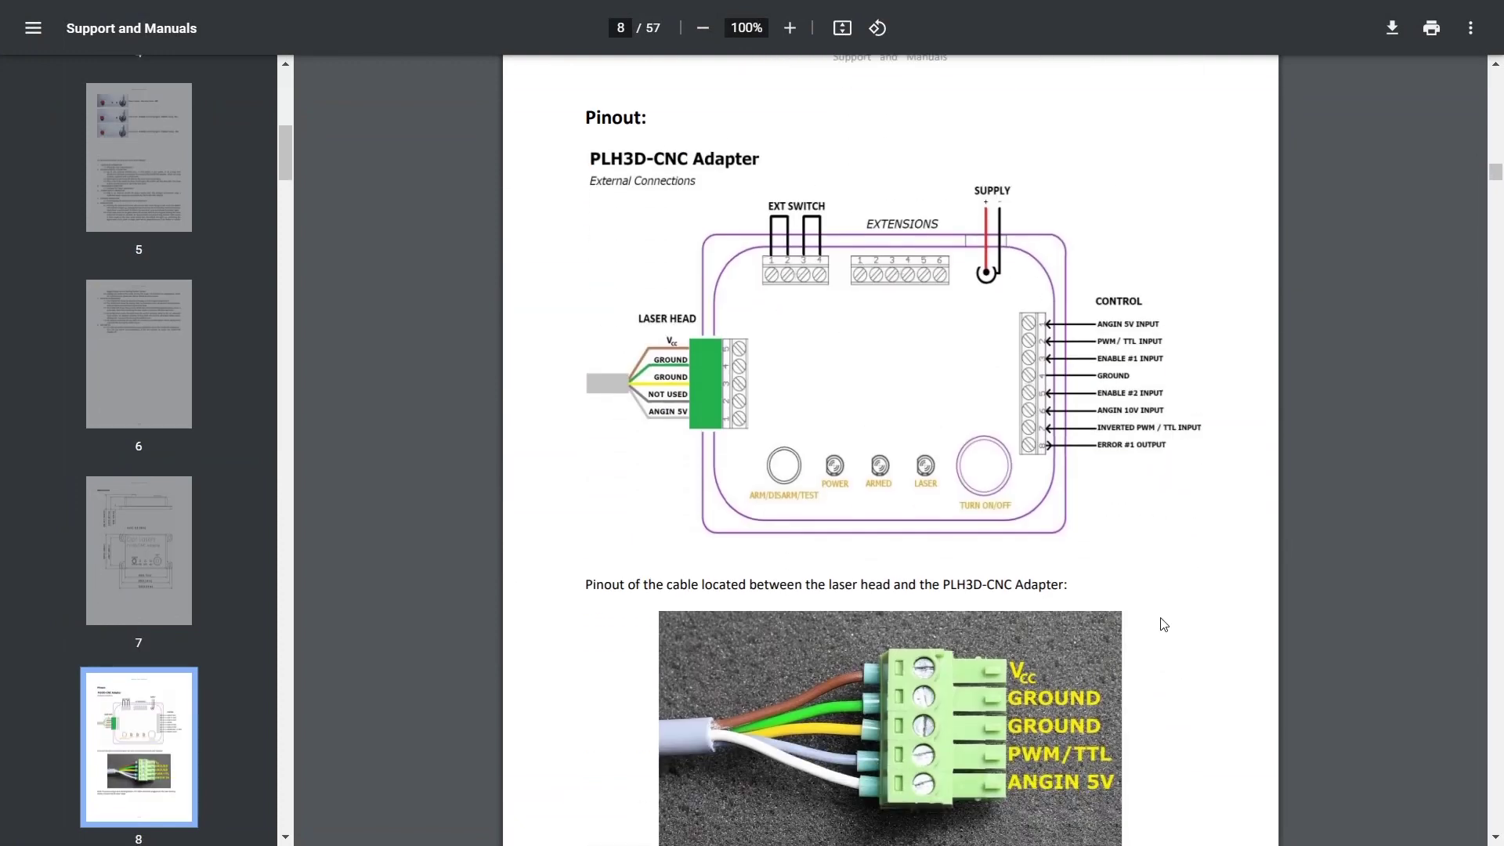
scroll(1165, 625, "down", 1)
scroll(1164, 625, "down", 14)
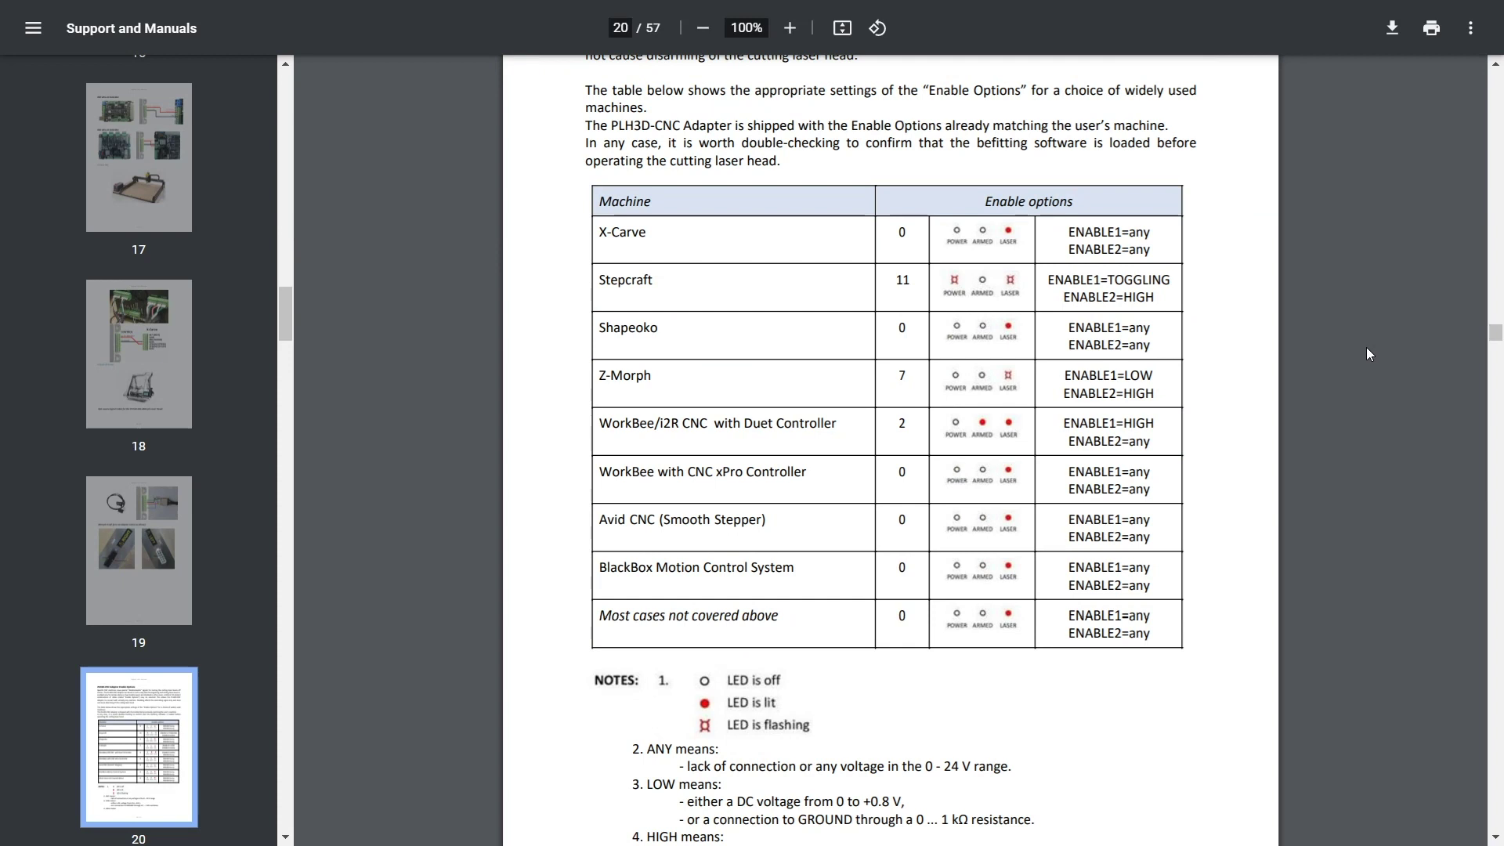
scroll(1366, 346, "down", 14)
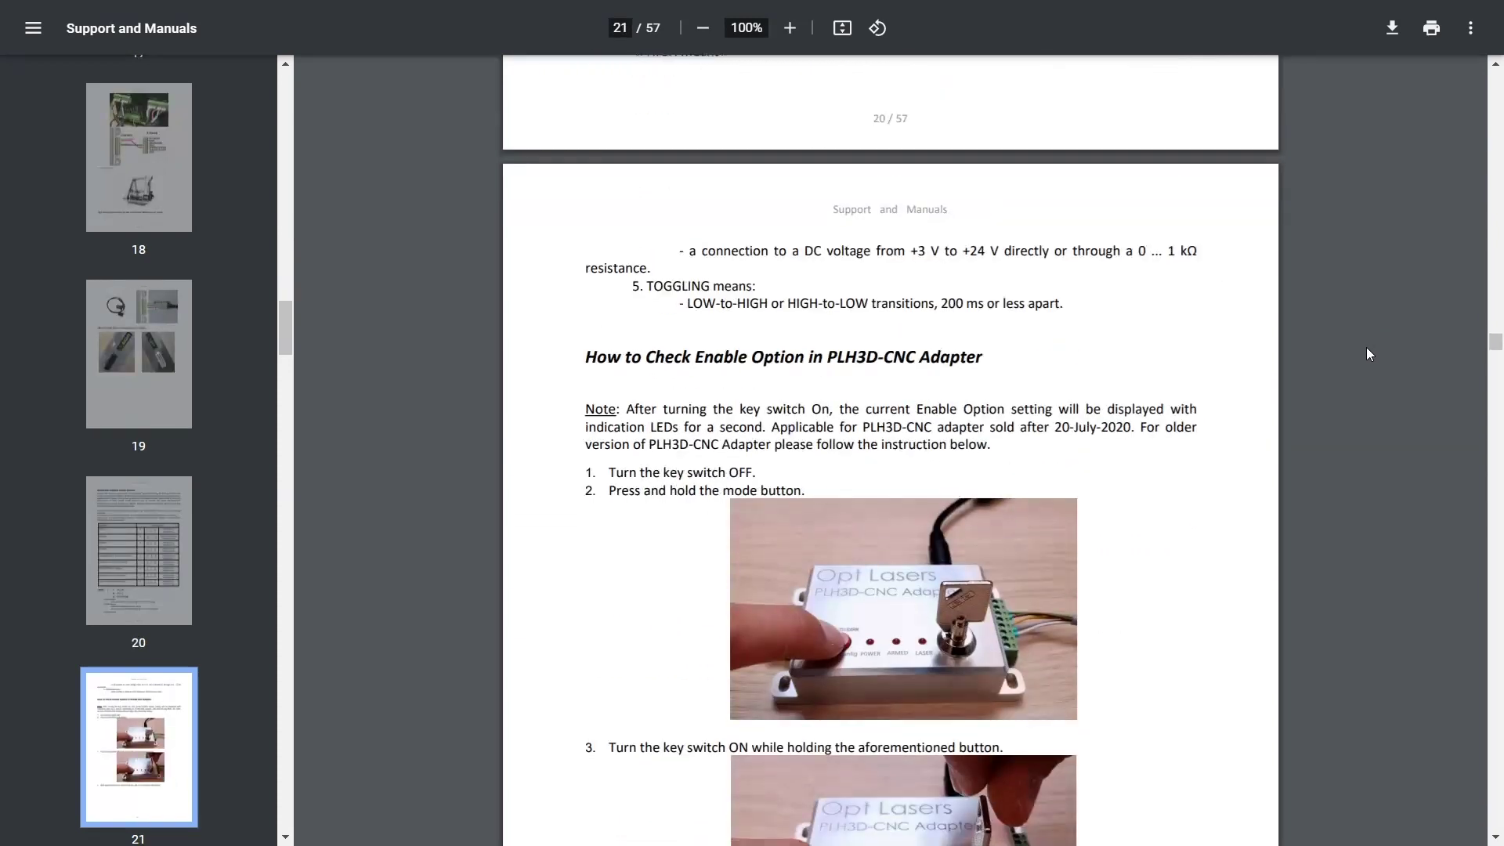
scroll(1367, 348, "down", 8)
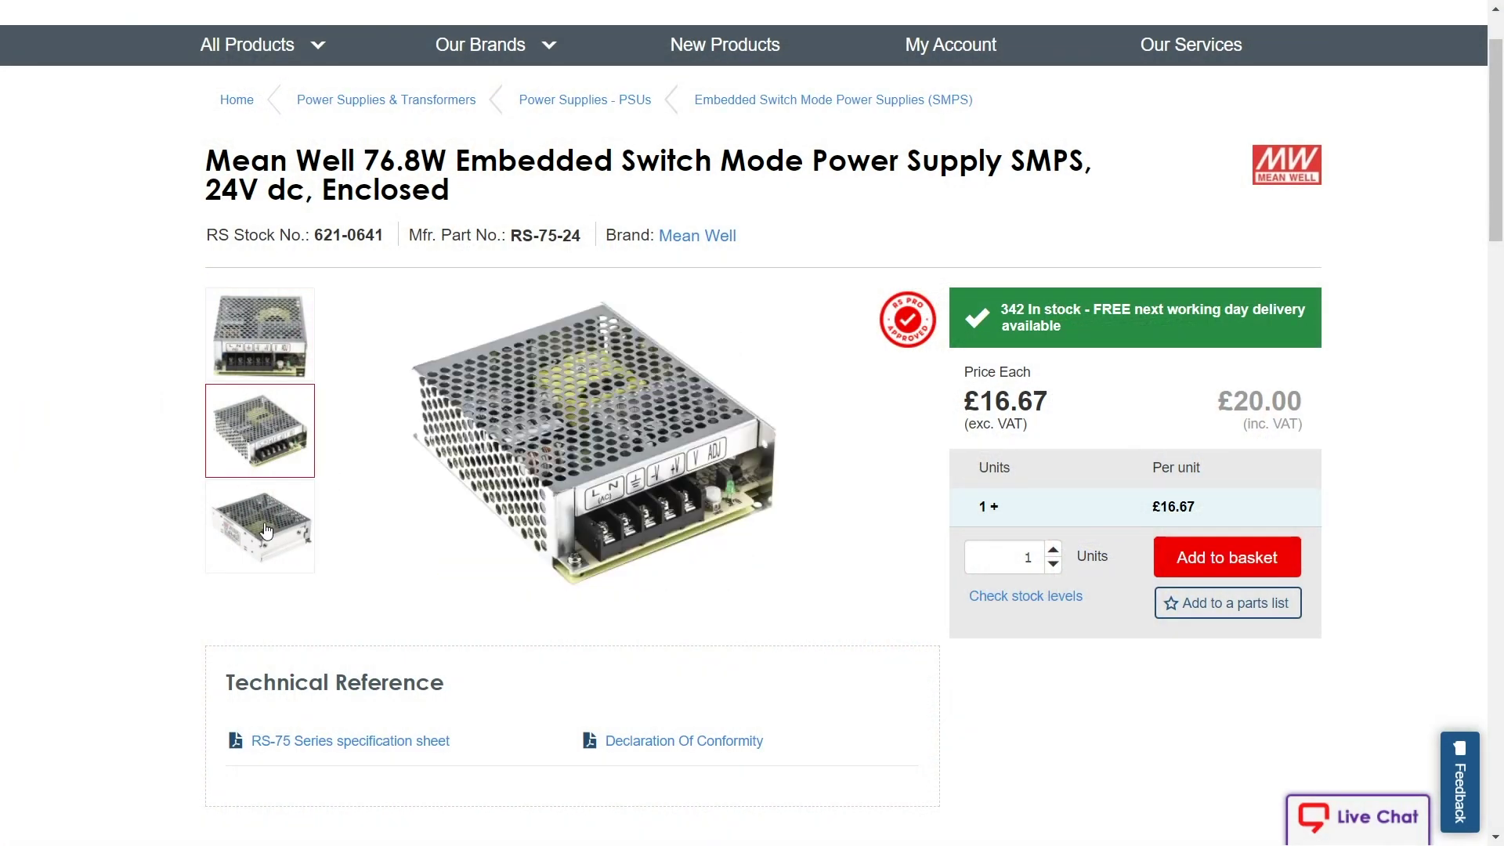
Scroll the RS-75 Series datasheet down to its page 2 mechanical specification
scroll(859, 537, "down", 3)
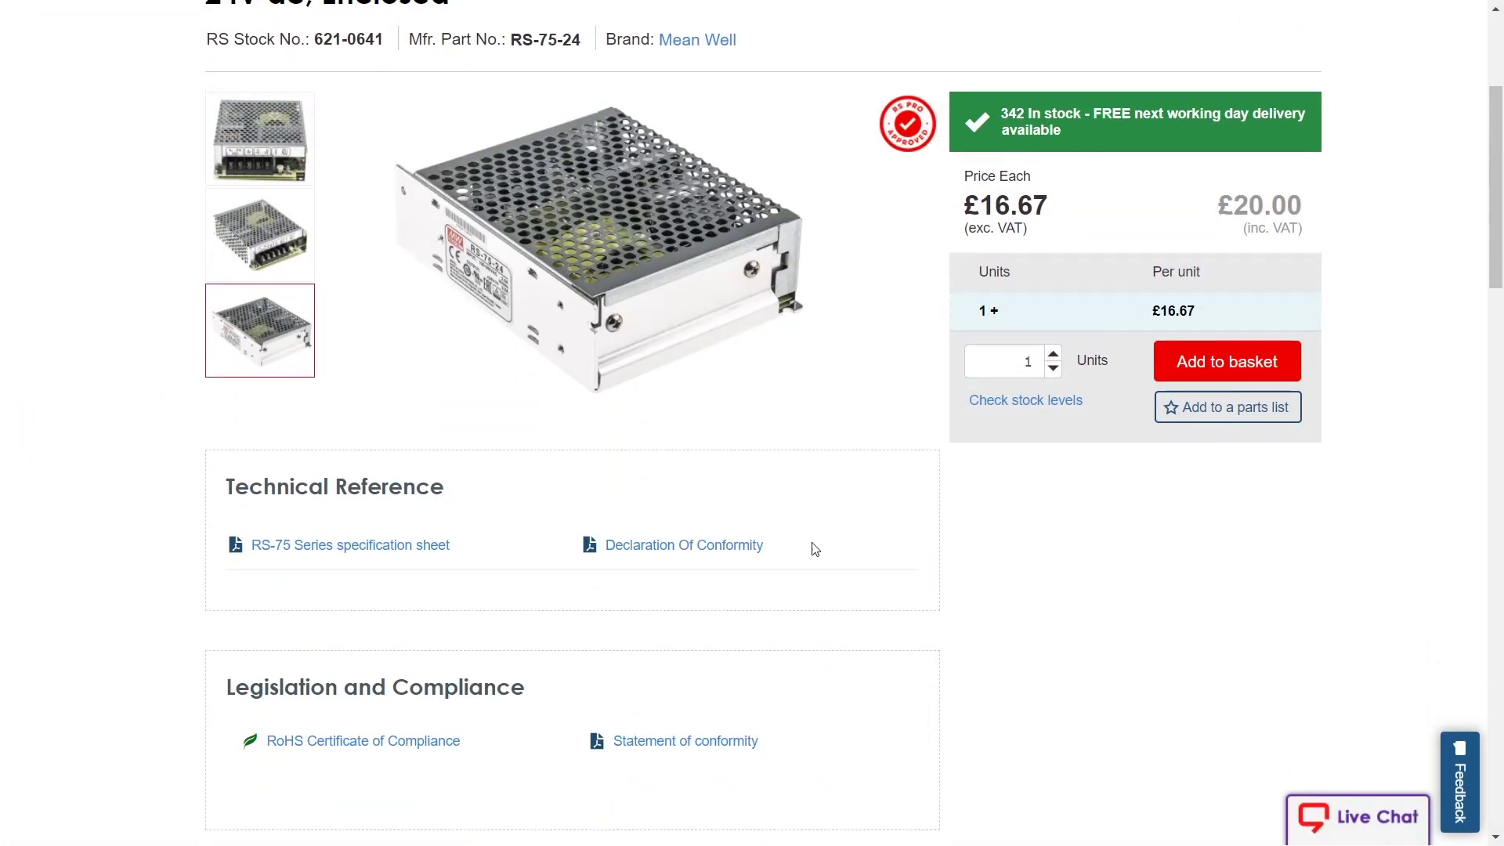
scroll(737, 569, "down", 6)
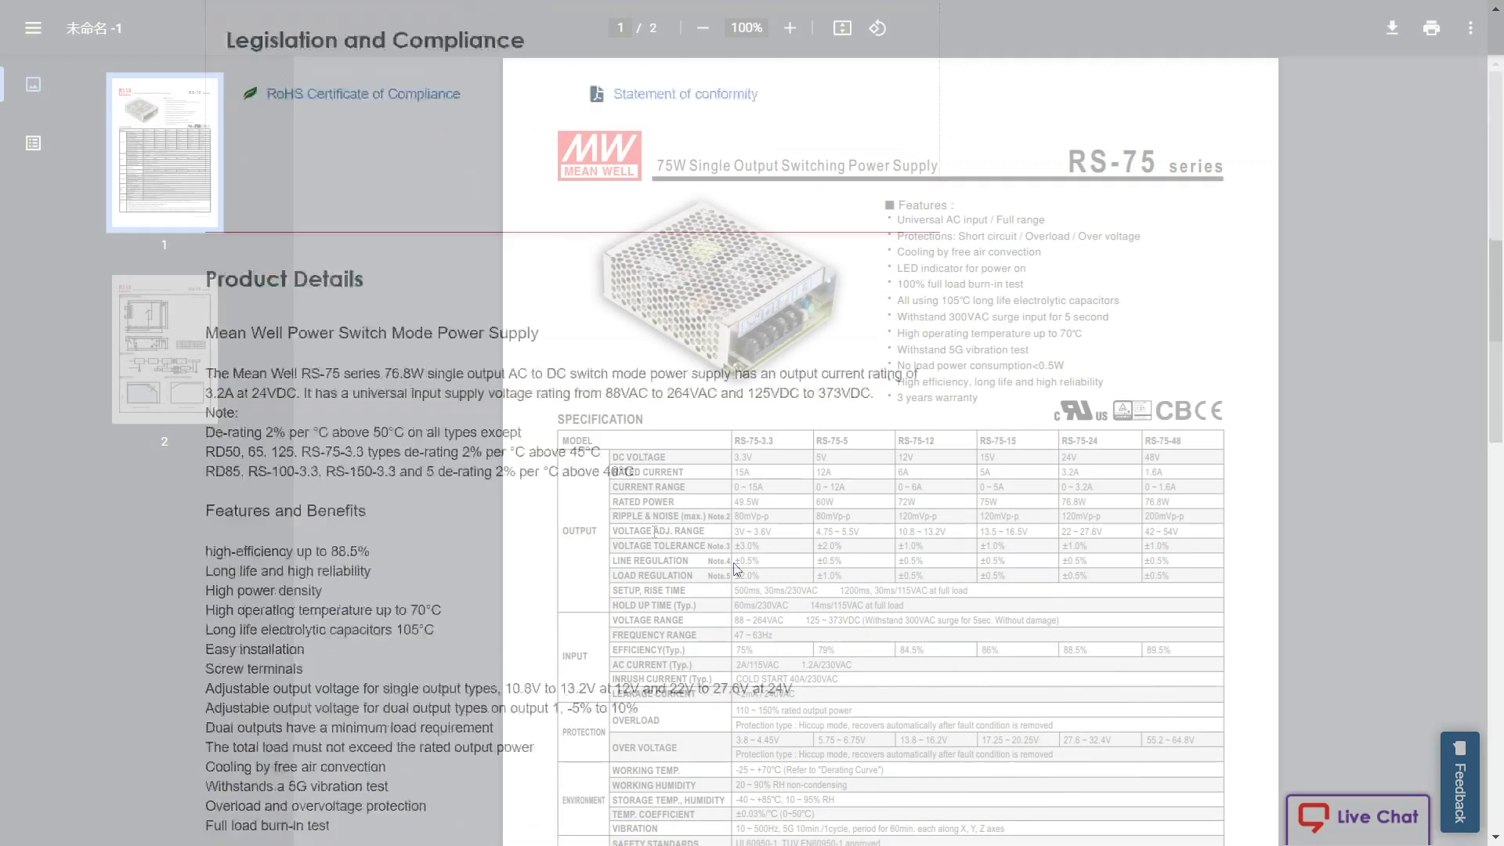
scroll(654, 531, "down", 2)
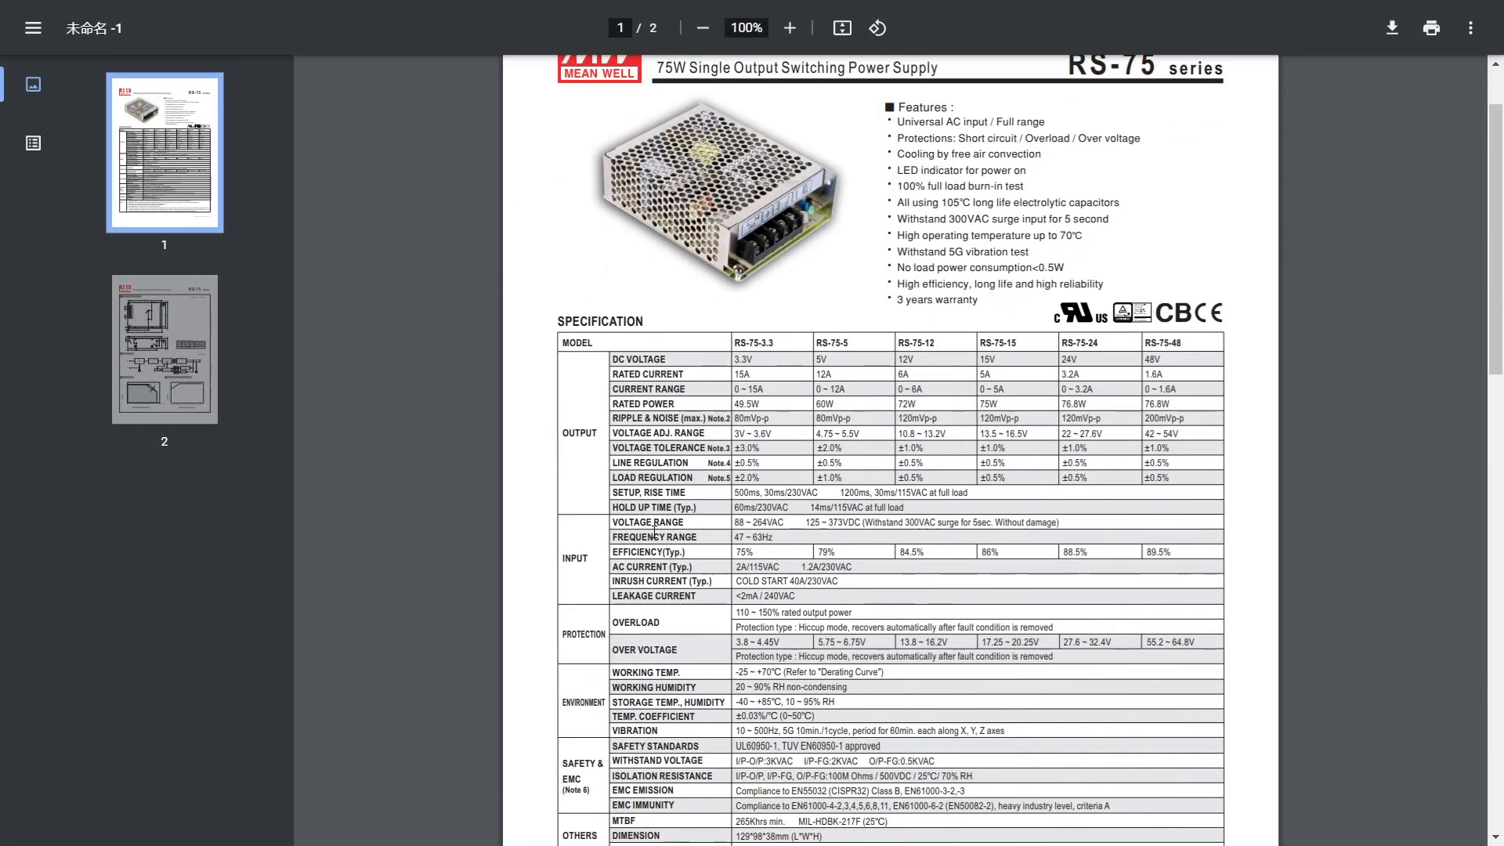
scroll(654, 531, "down", 10)
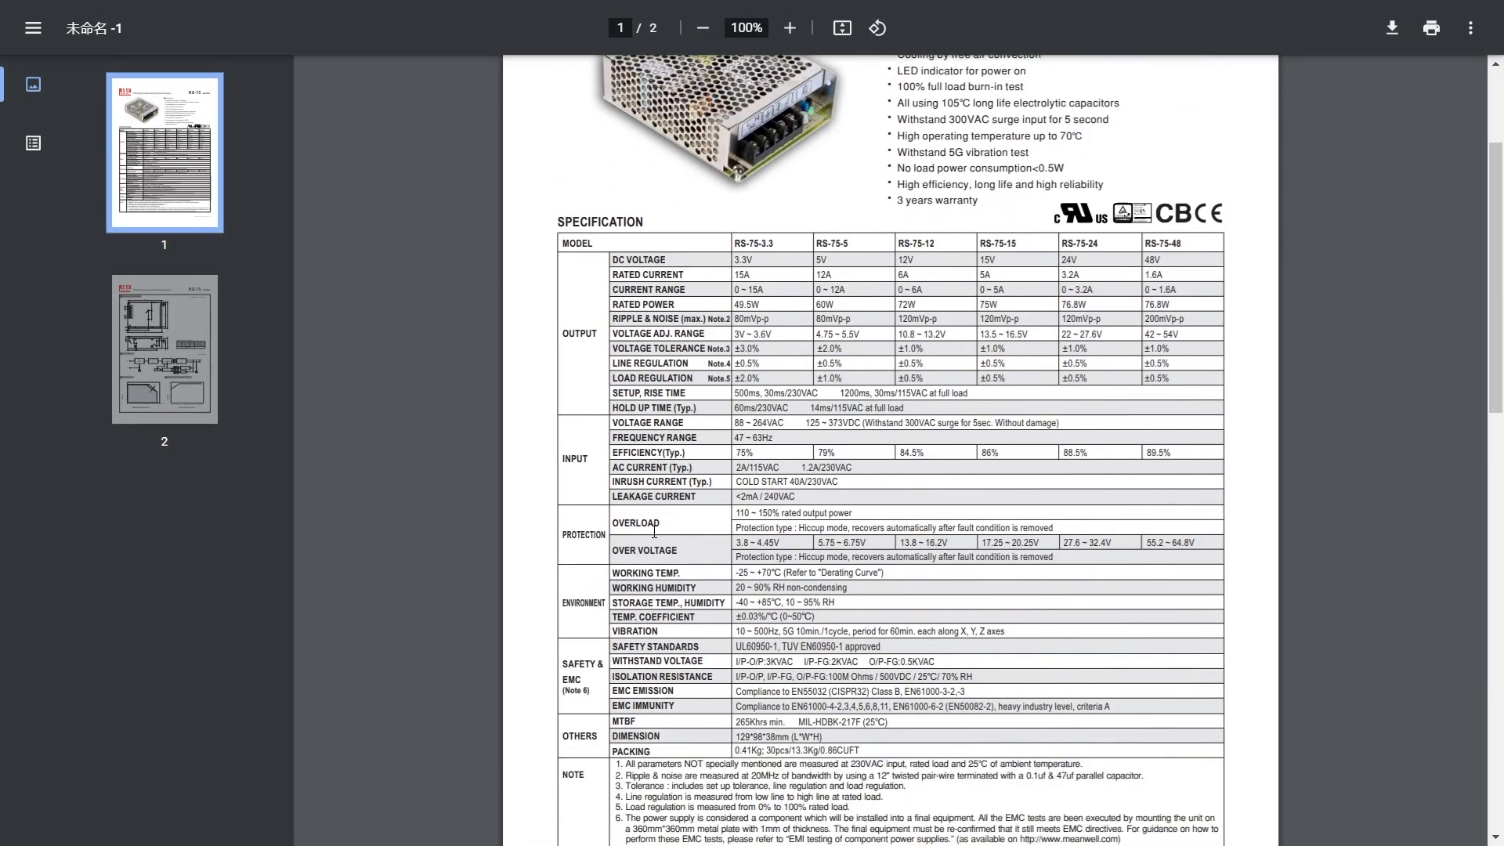
scroll(654, 532, "down", 3)
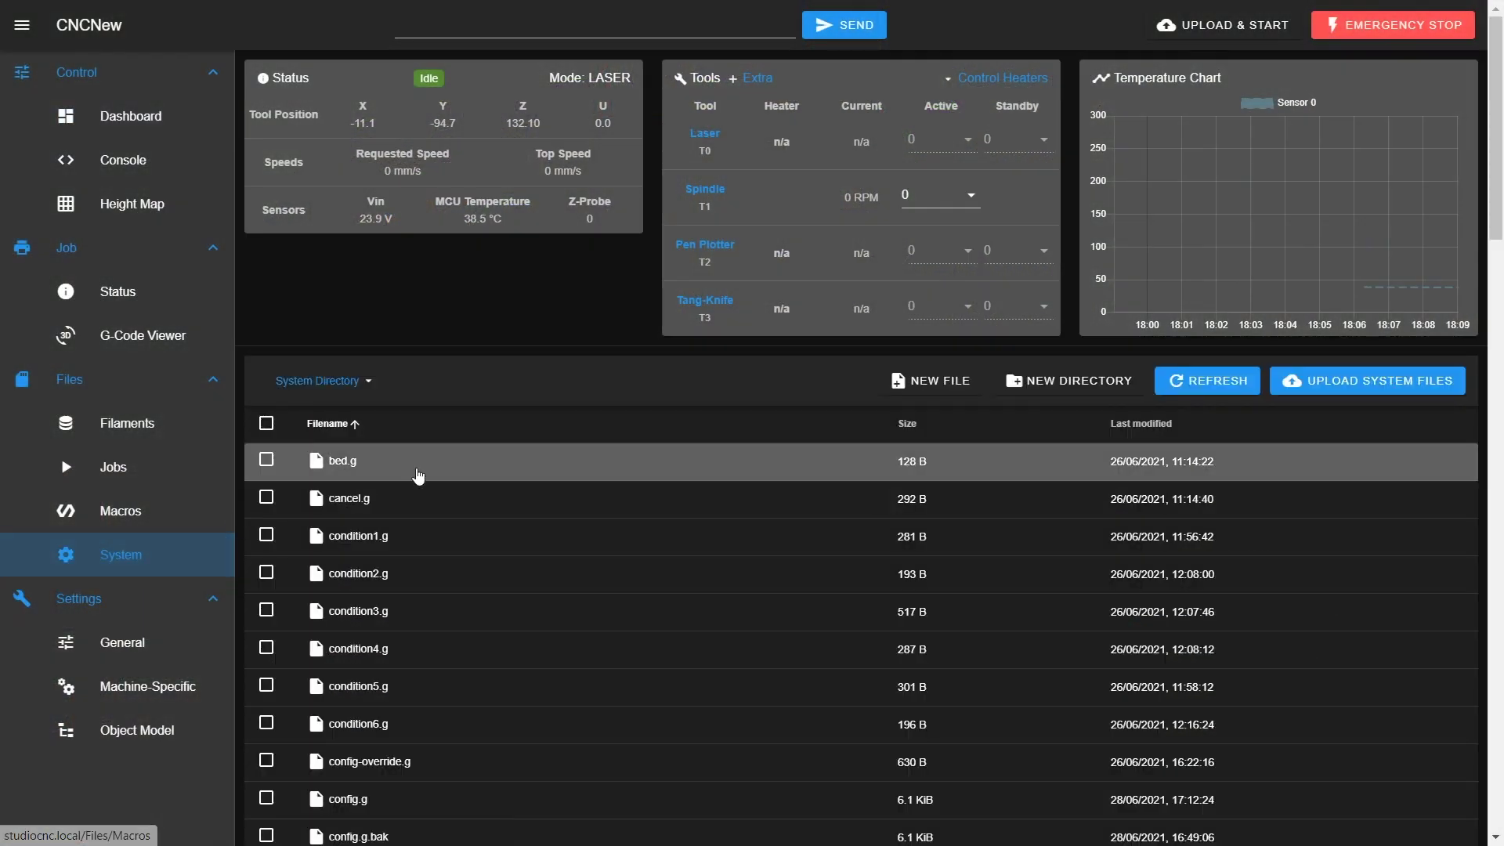
Open config.g, highlight tool definition lines 61–73, then clear the selection
scroll(420, 479, "down", 3)
left_click(359, 546)
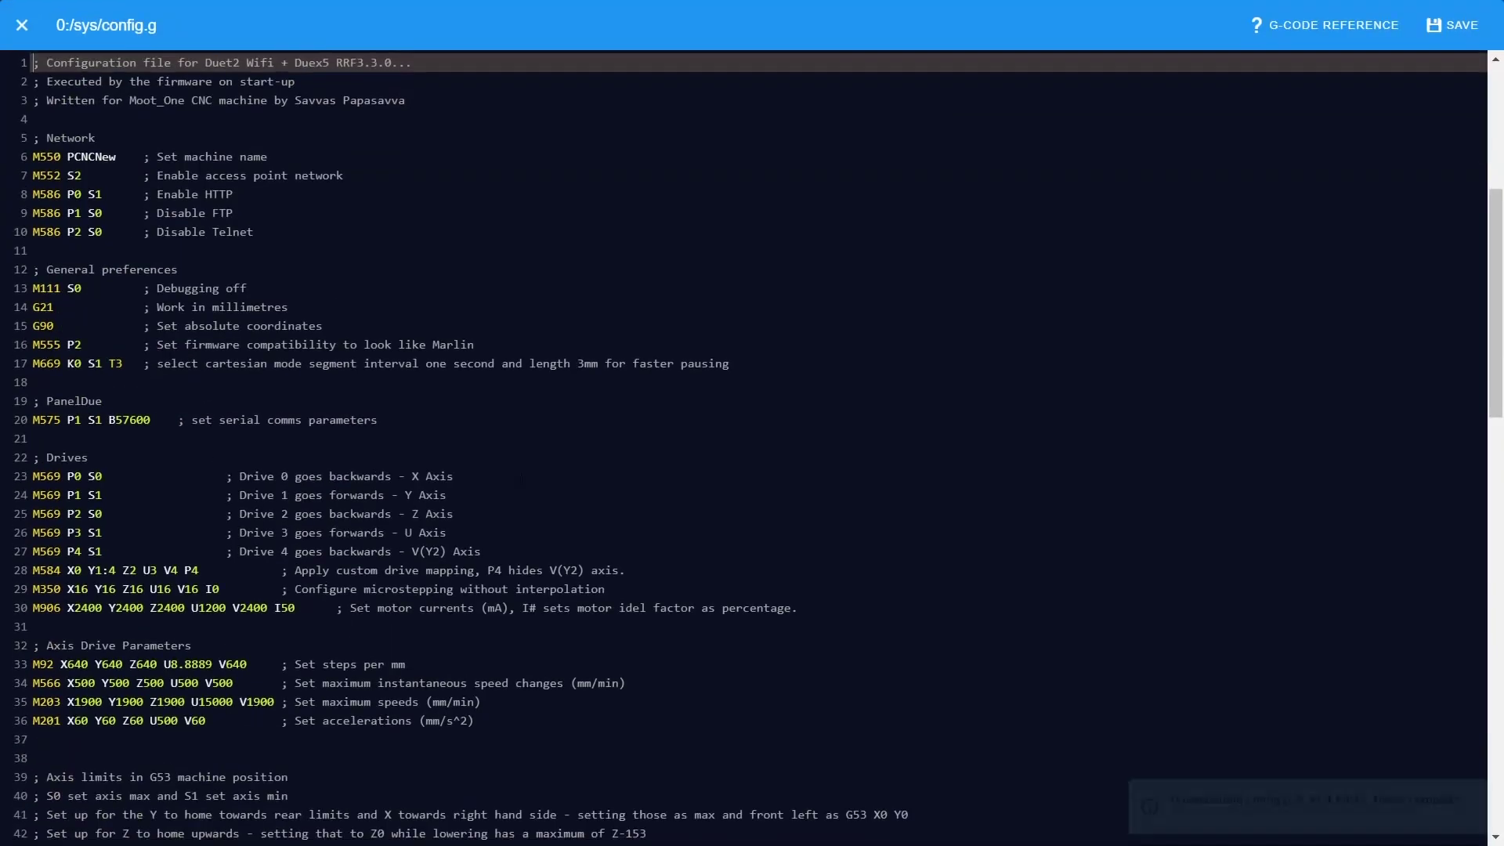
scroll(3, 198, "down", 10)
left_click_drag(33, 209, 471, 429)
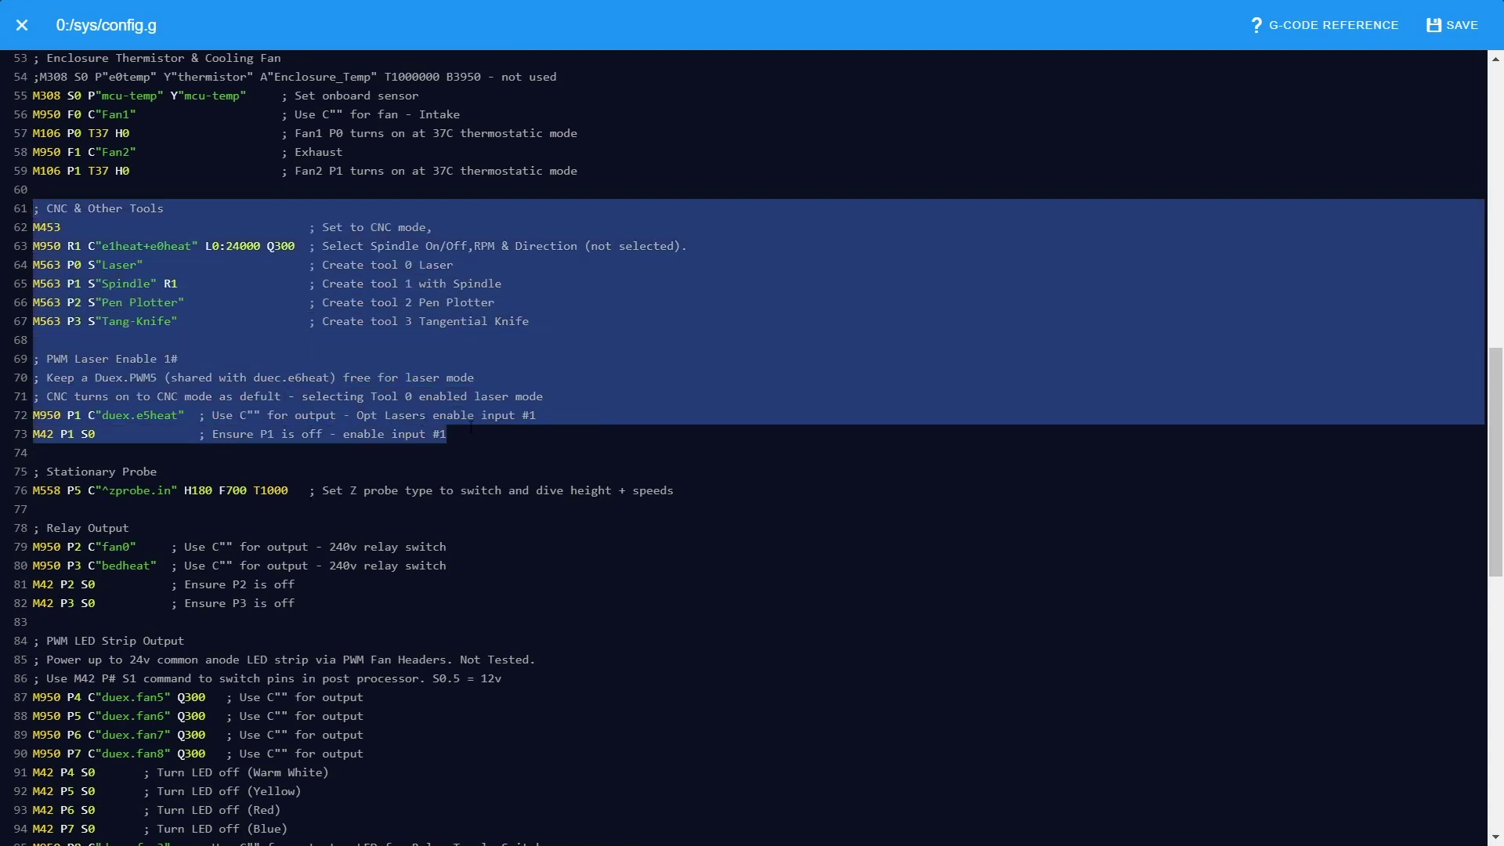
left_click(802, 486)
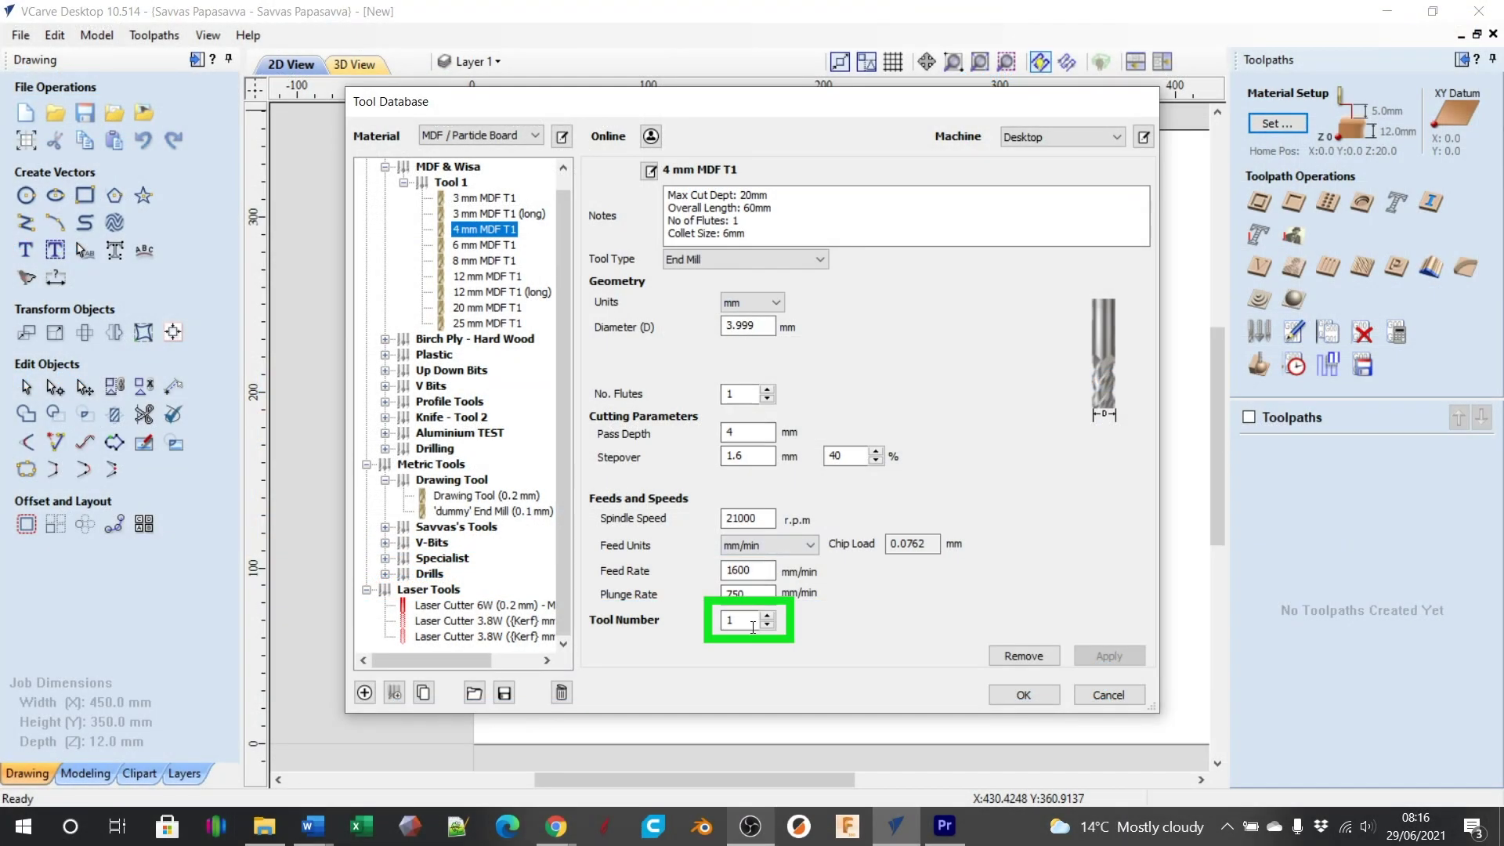
Check the Drawing Tool (0.2 mm) tool number, then view the Laser Cutter 6W settings
left_click(484, 496)
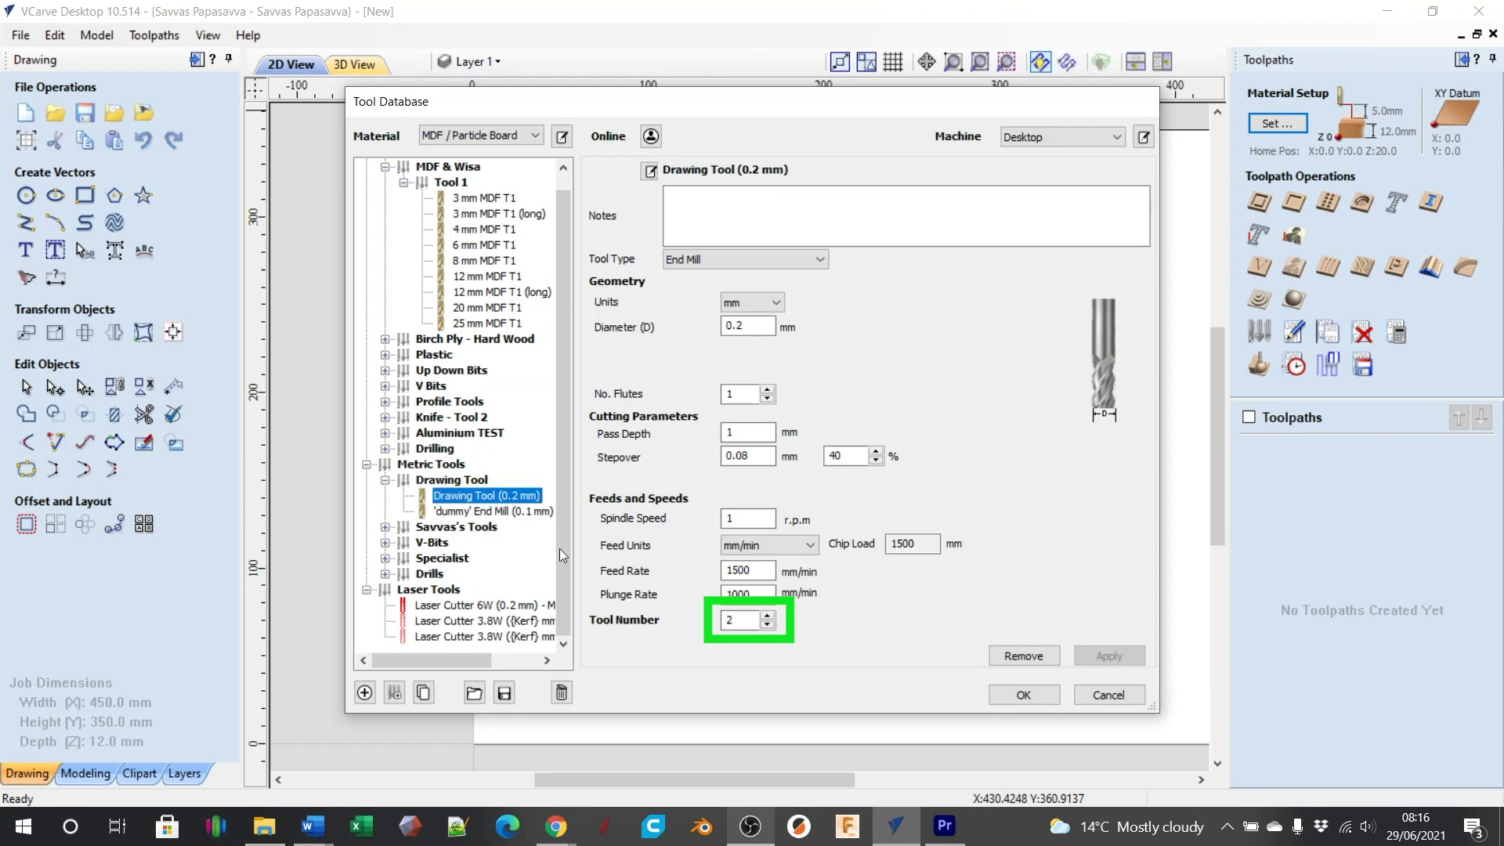
left_click(474, 607)
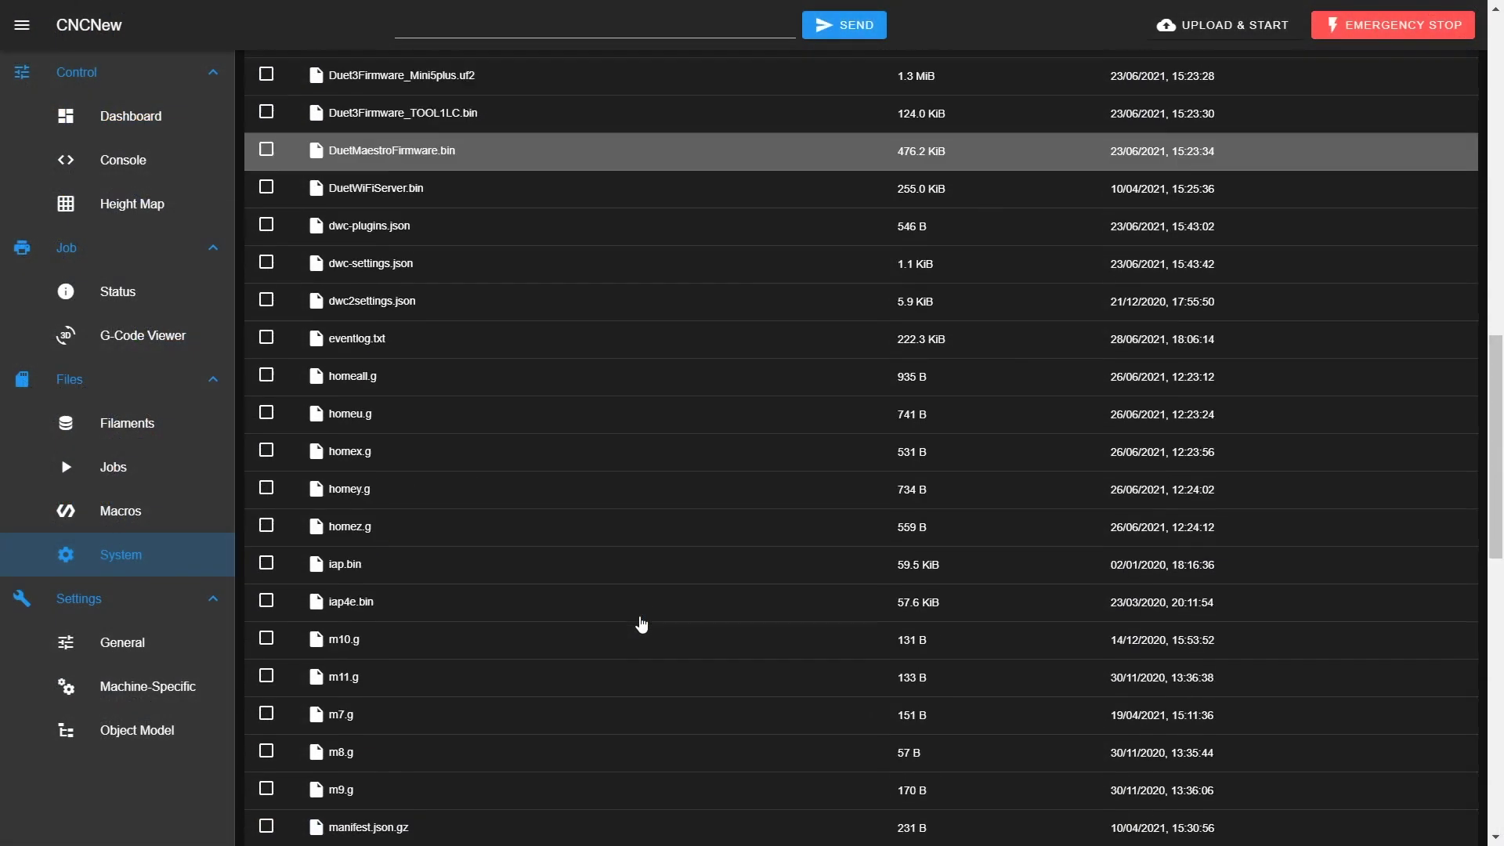
Scroll the System files list and open tpre0.g in the G-code editor
scroll(640, 625, "down", 3)
scroll(641, 624, "down", 7)
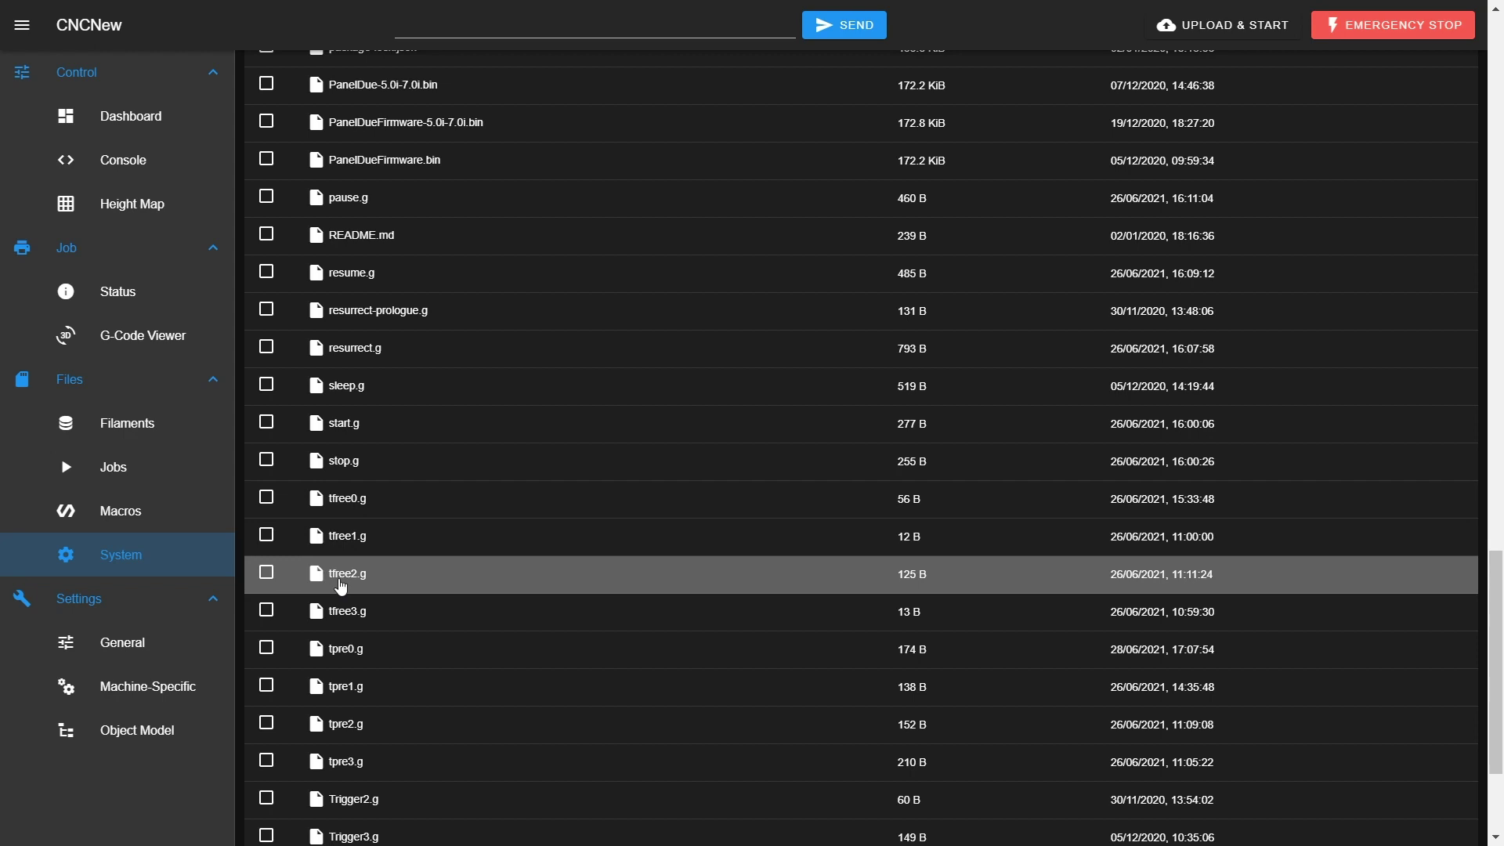
left_click(347, 651)
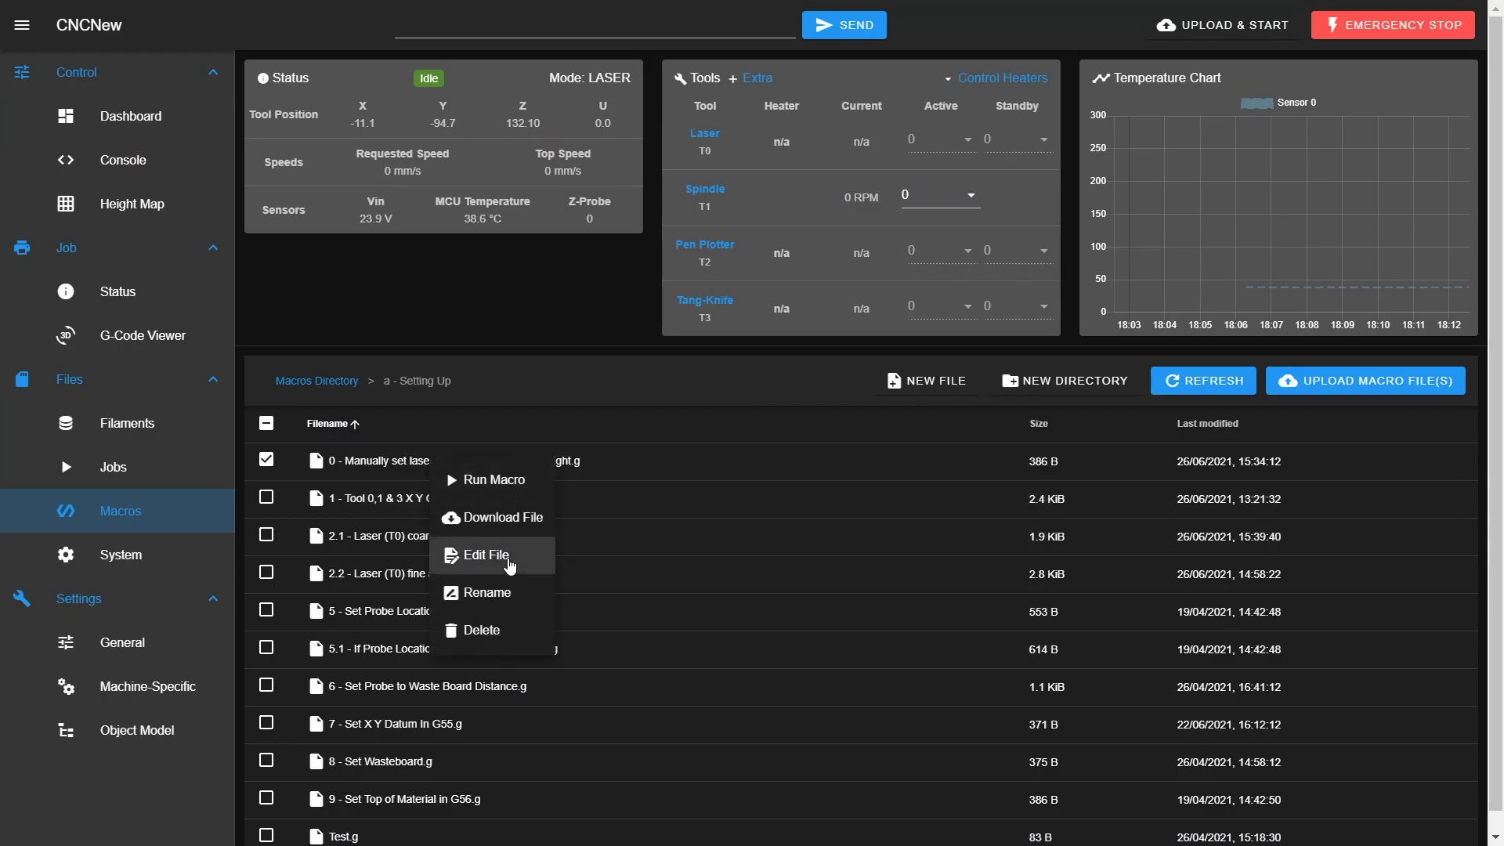
Review the laser Z height macro and tfree0.g, closing each afterwards
left_click(513, 550)
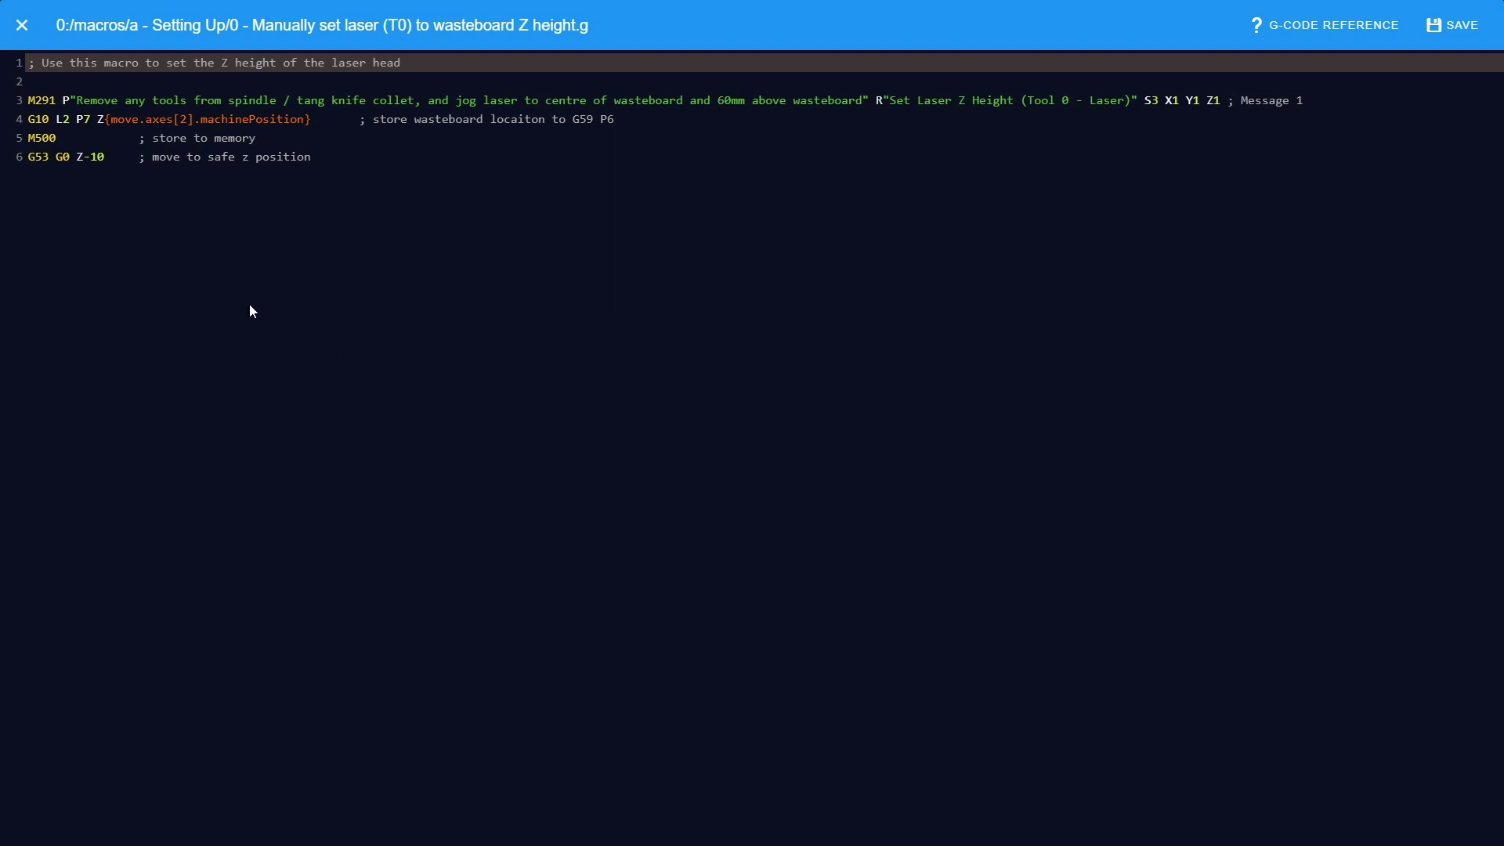
left_click(19, 27)
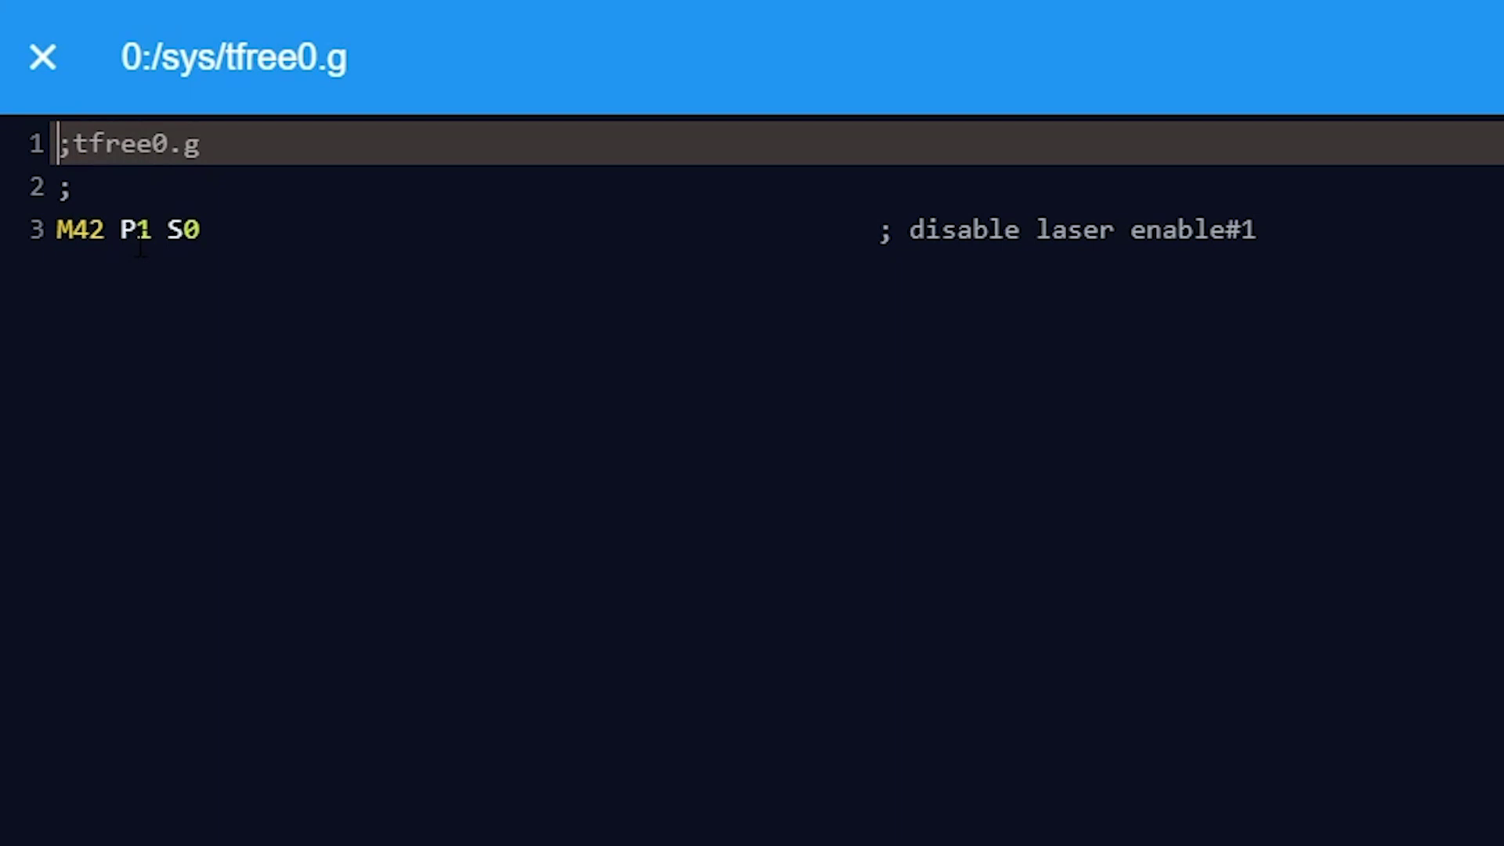
left_click(63, 88)
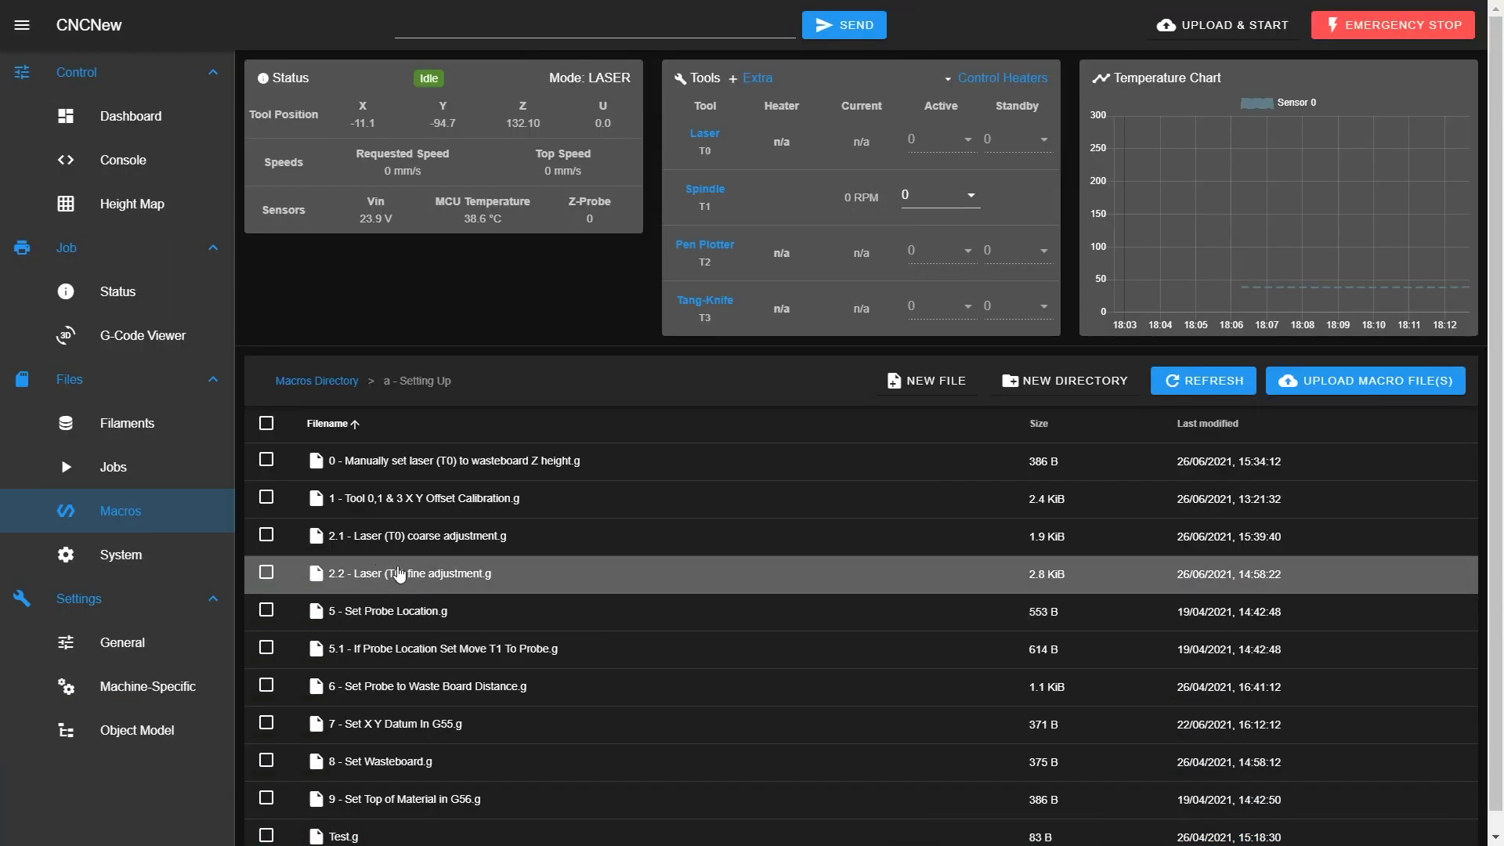
Review the Tool 0,1 & 3 X Y Offset Calibration macro in the editor, then run it
right_click(453, 503)
left_click(518, 590)
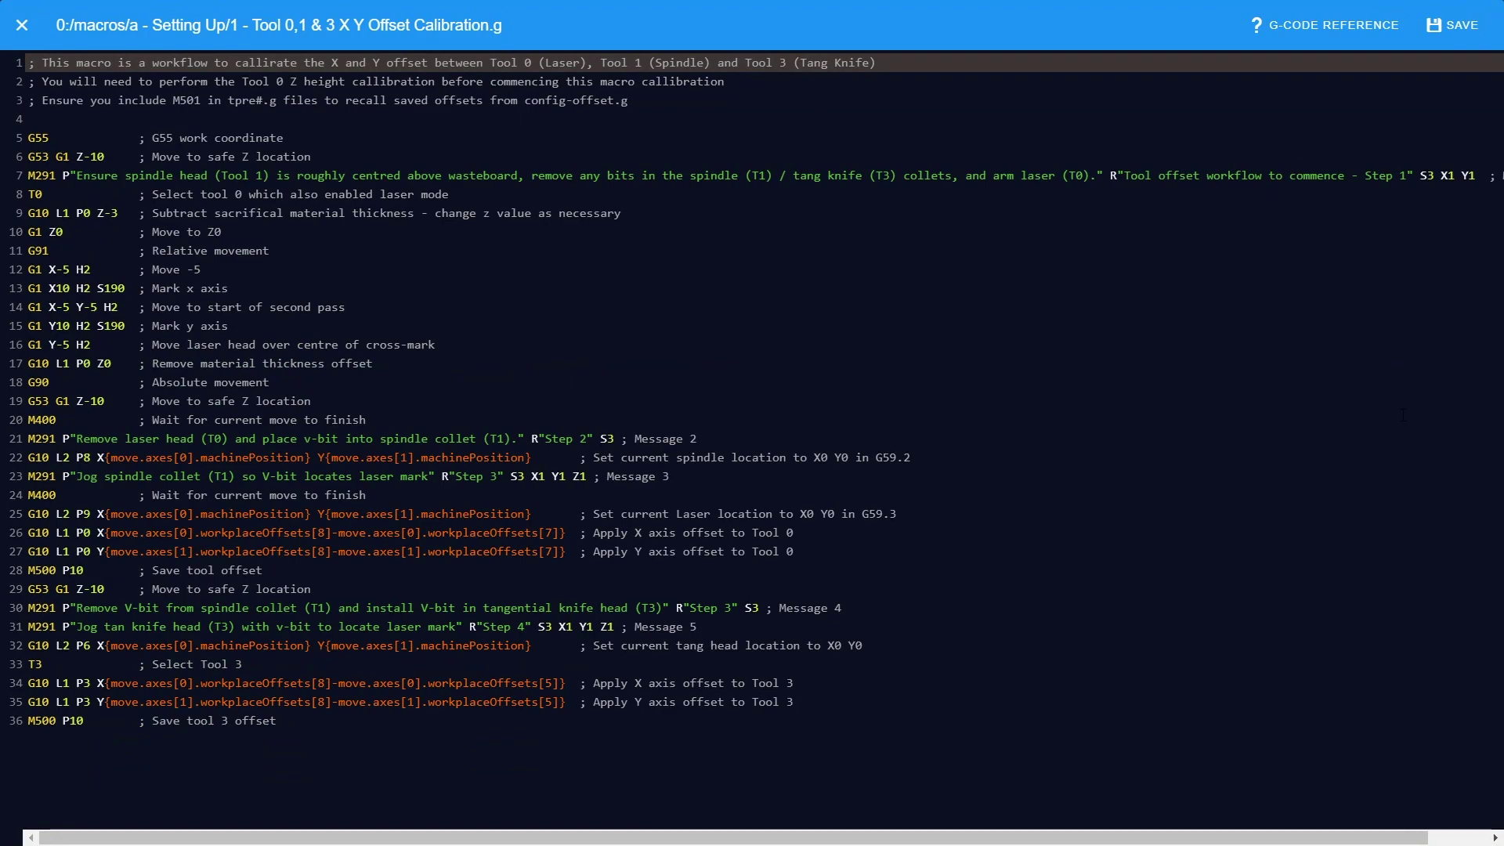
key("Escape")
left_click(479, 544)
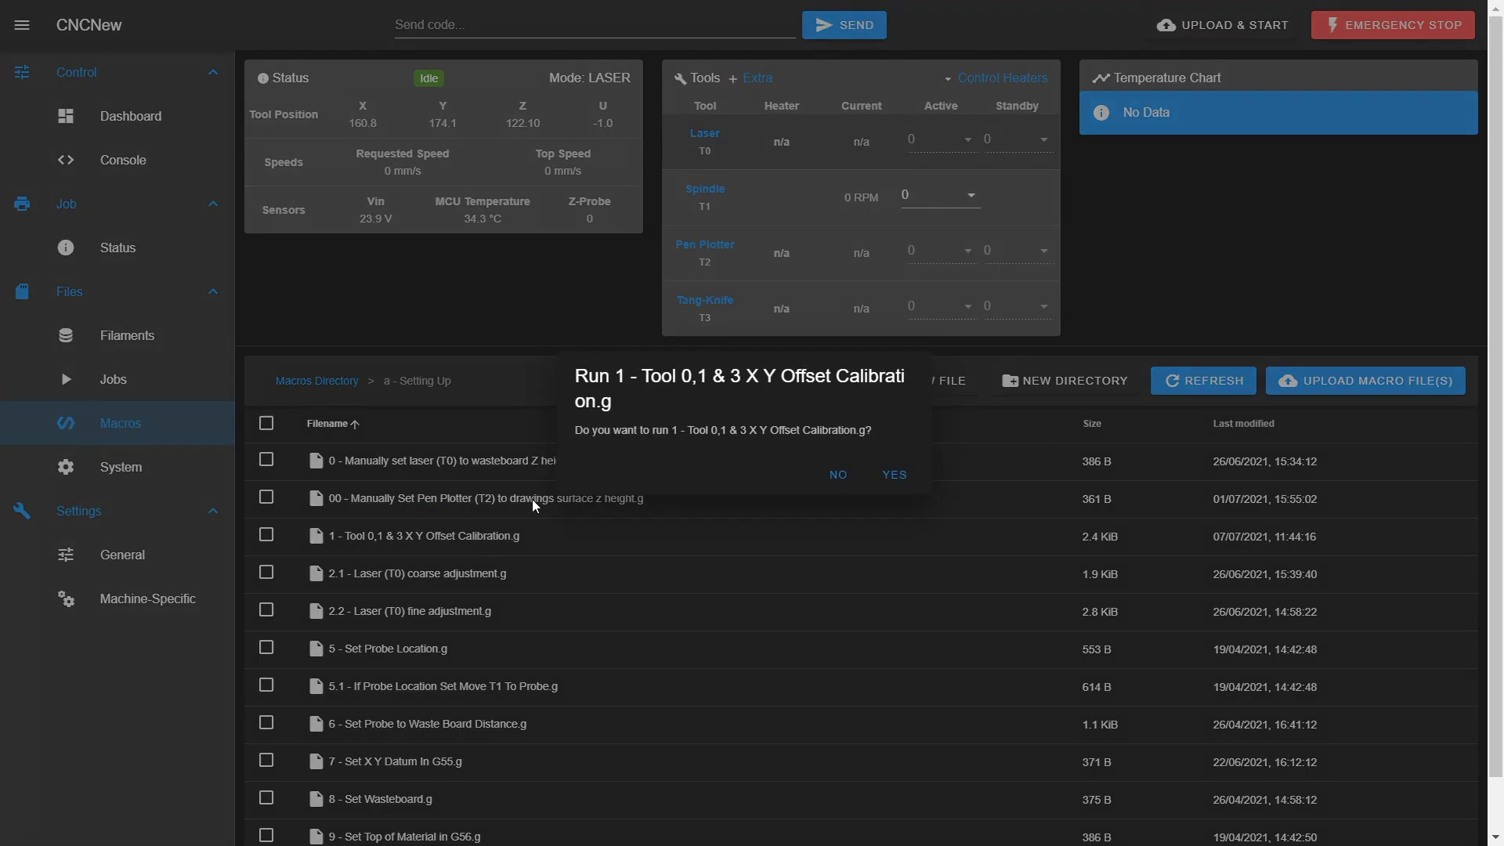
left_click(891, 474)
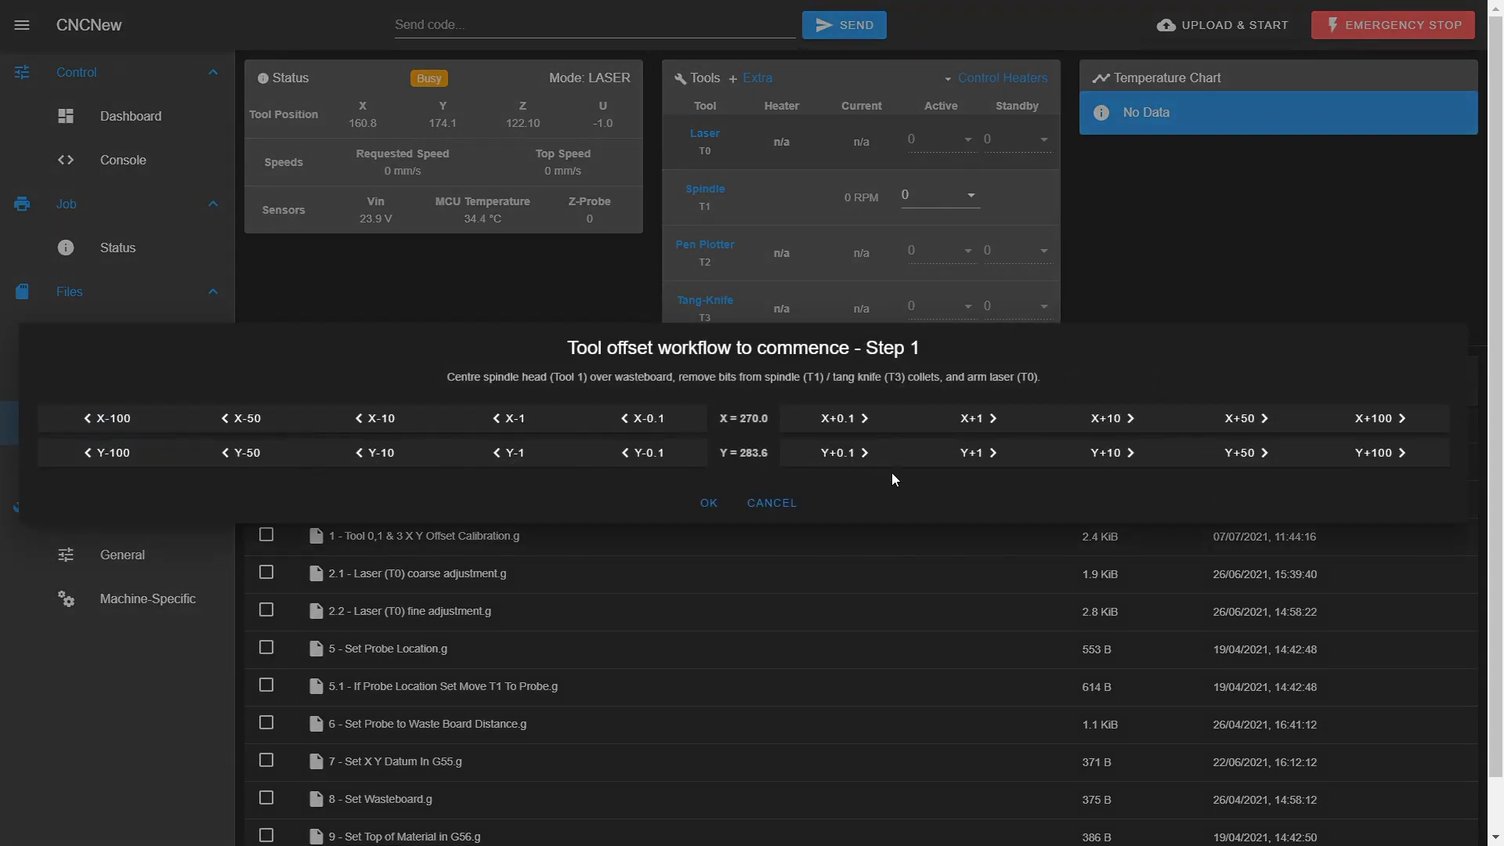
Confirm Steps 1–2, jog the spindle Z-25 and X+1 onto the laser mark, then jog the knife head X-50
left_click(710, 503)
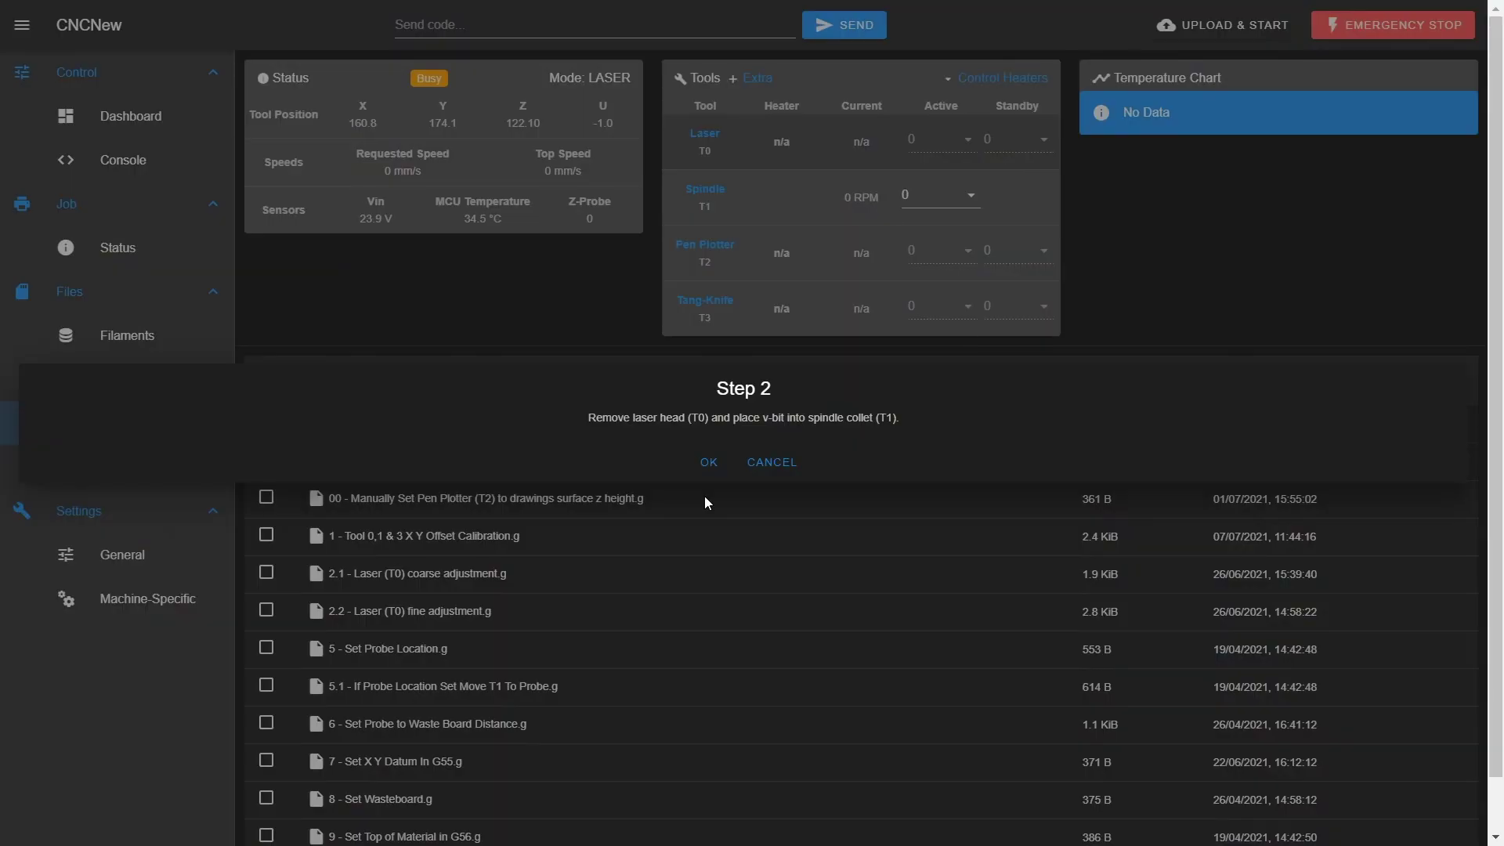
left_click(708, 459)
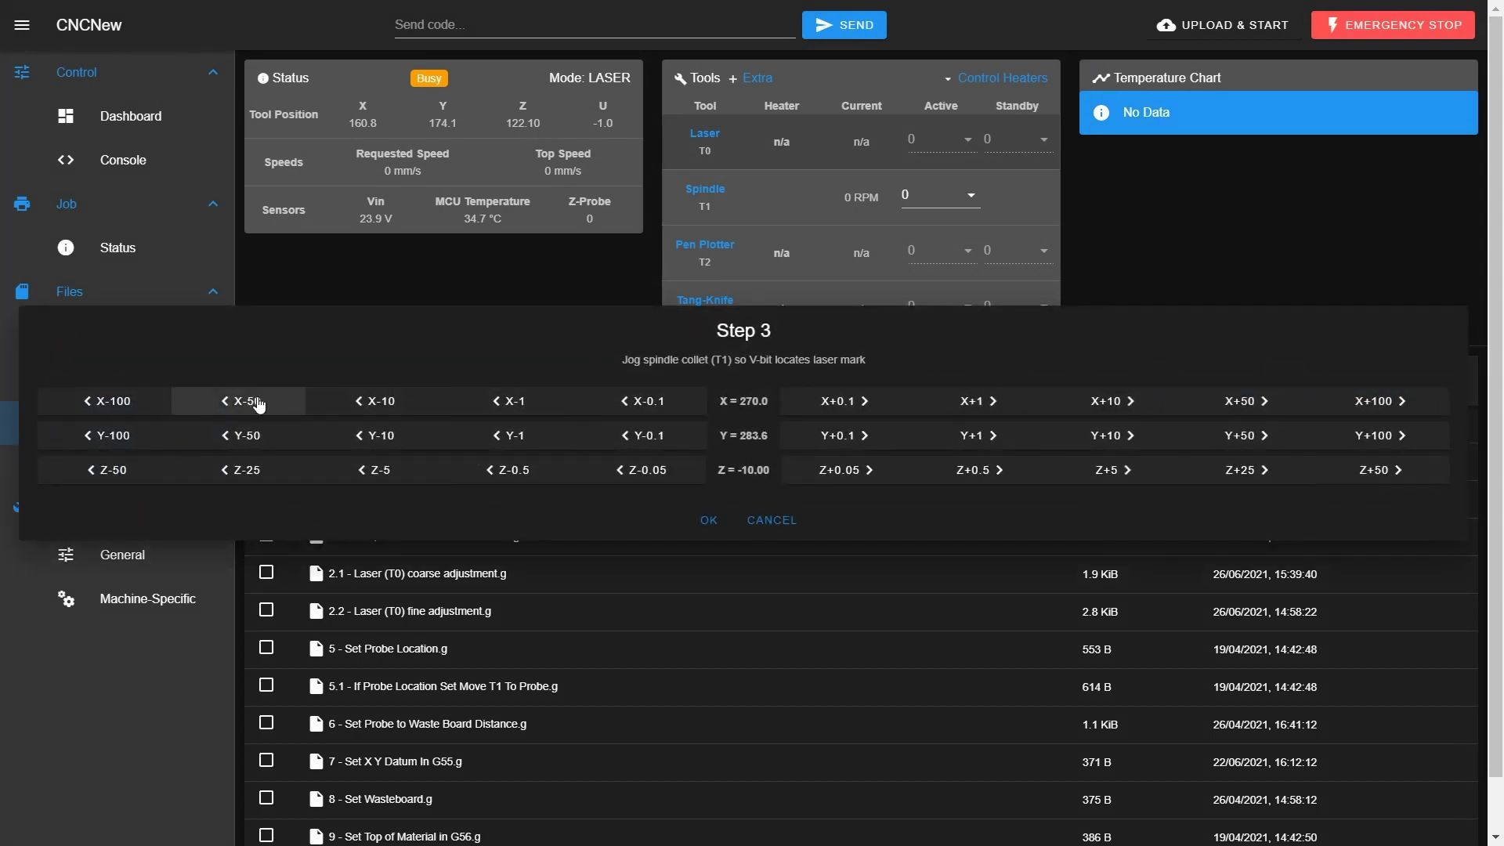
left_click(254, 471)
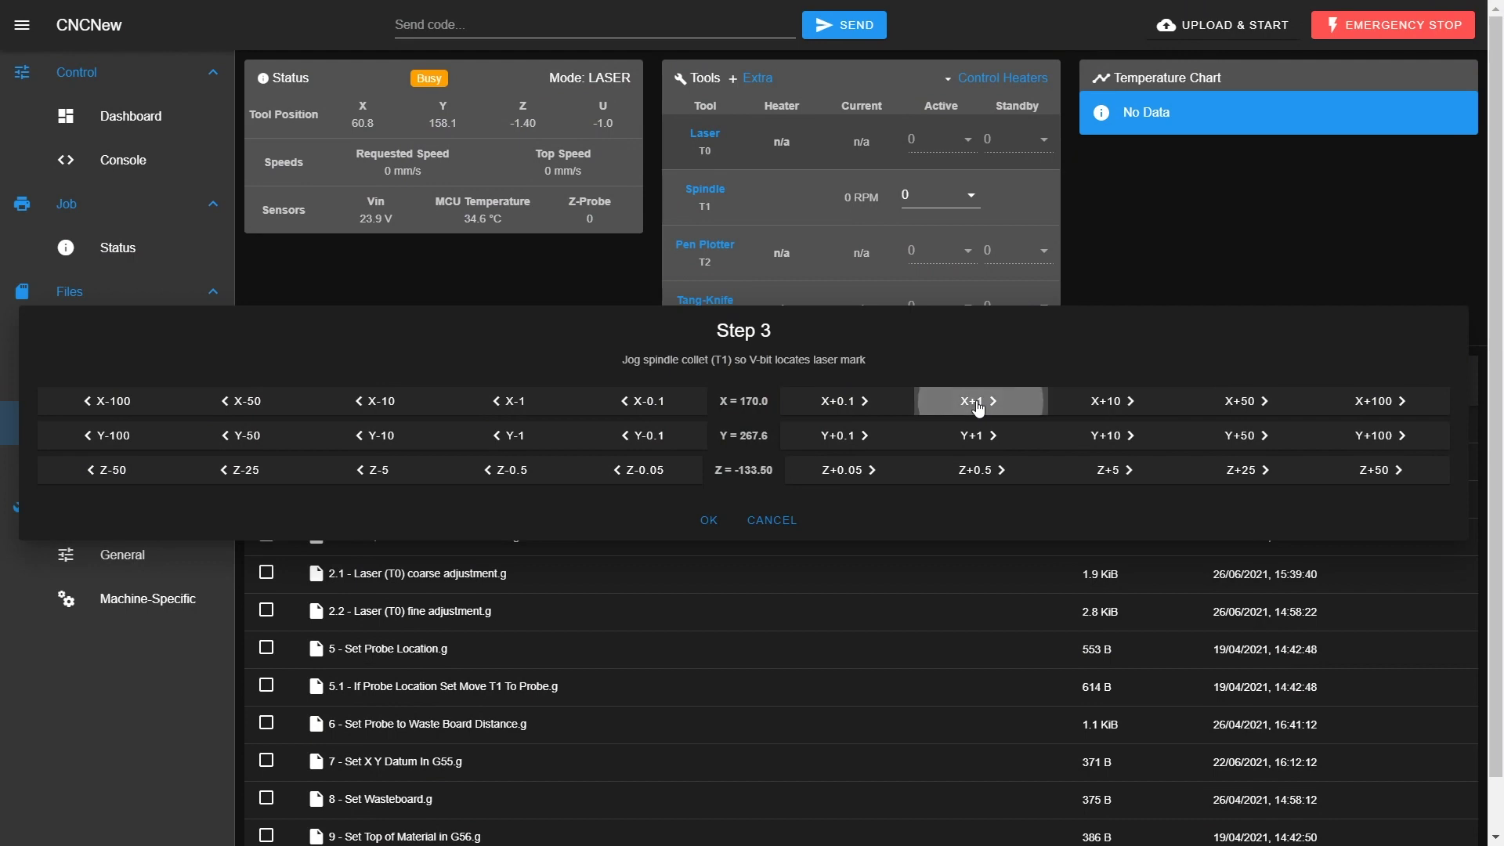
left_click(978, 402)
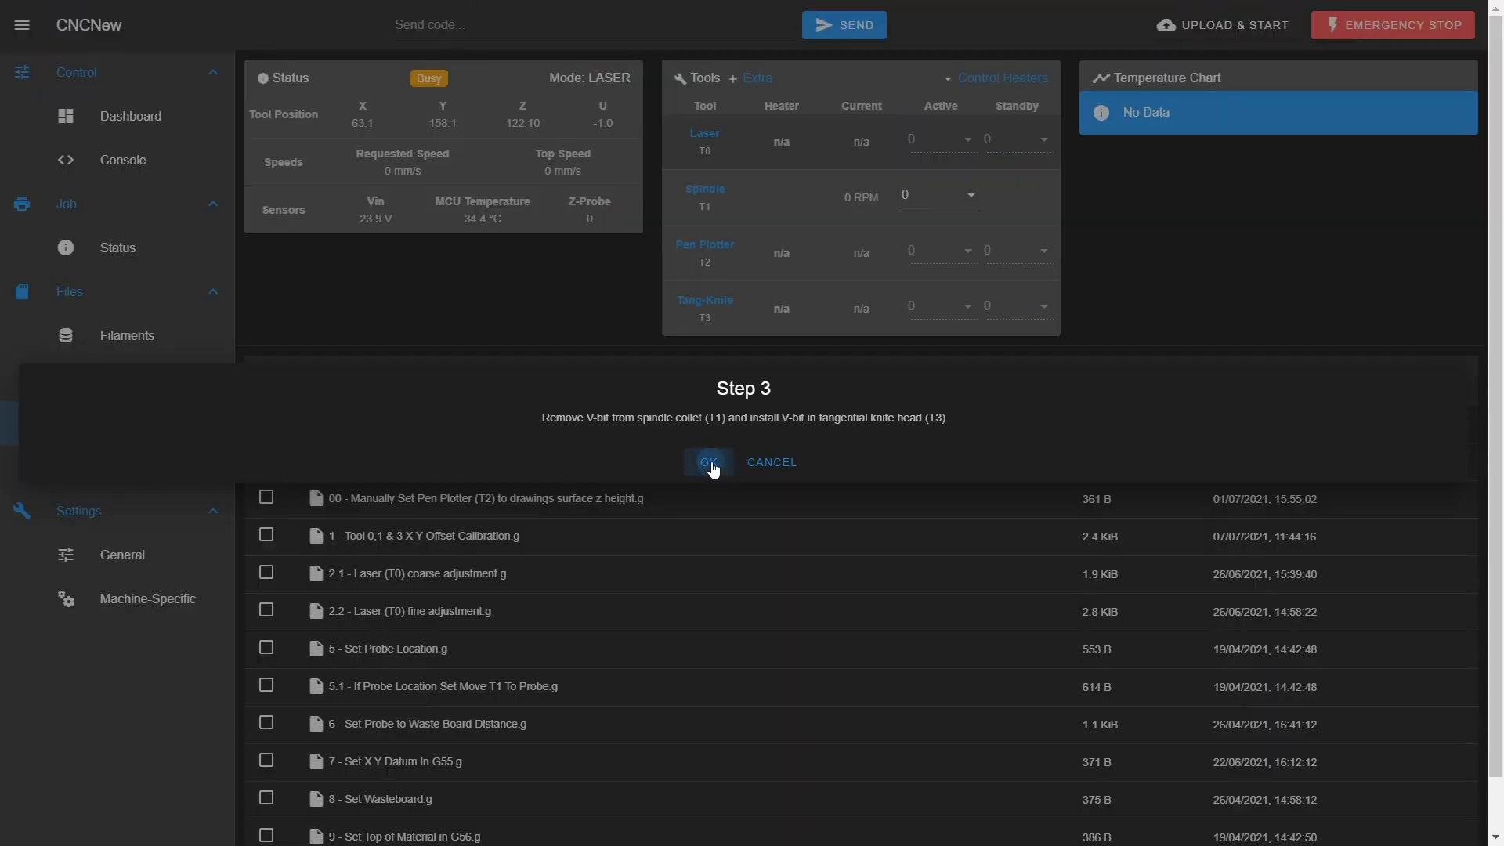
left_click(710, 463)
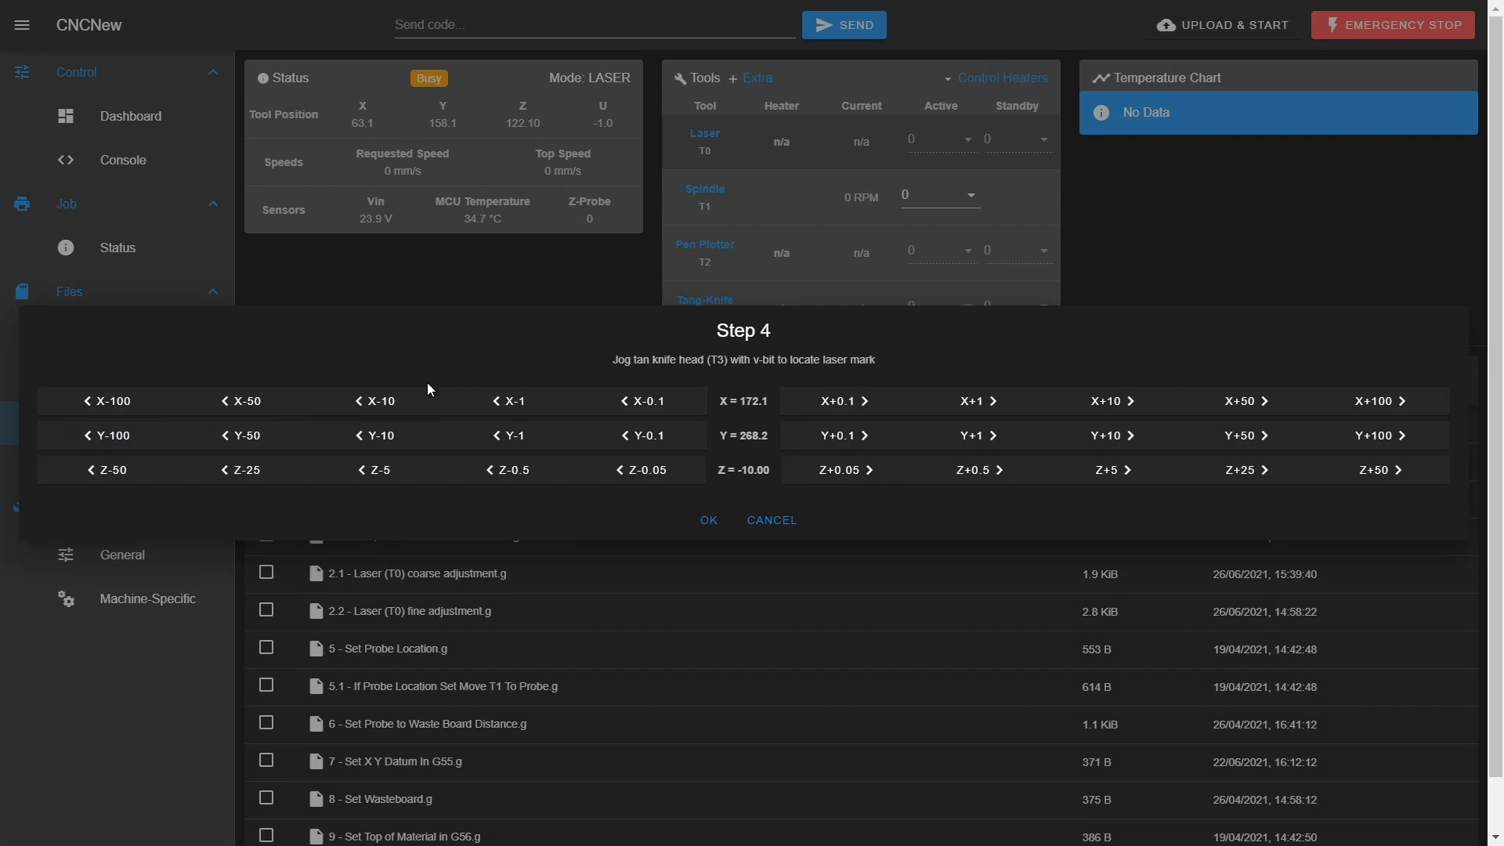
left_click(267, 403)
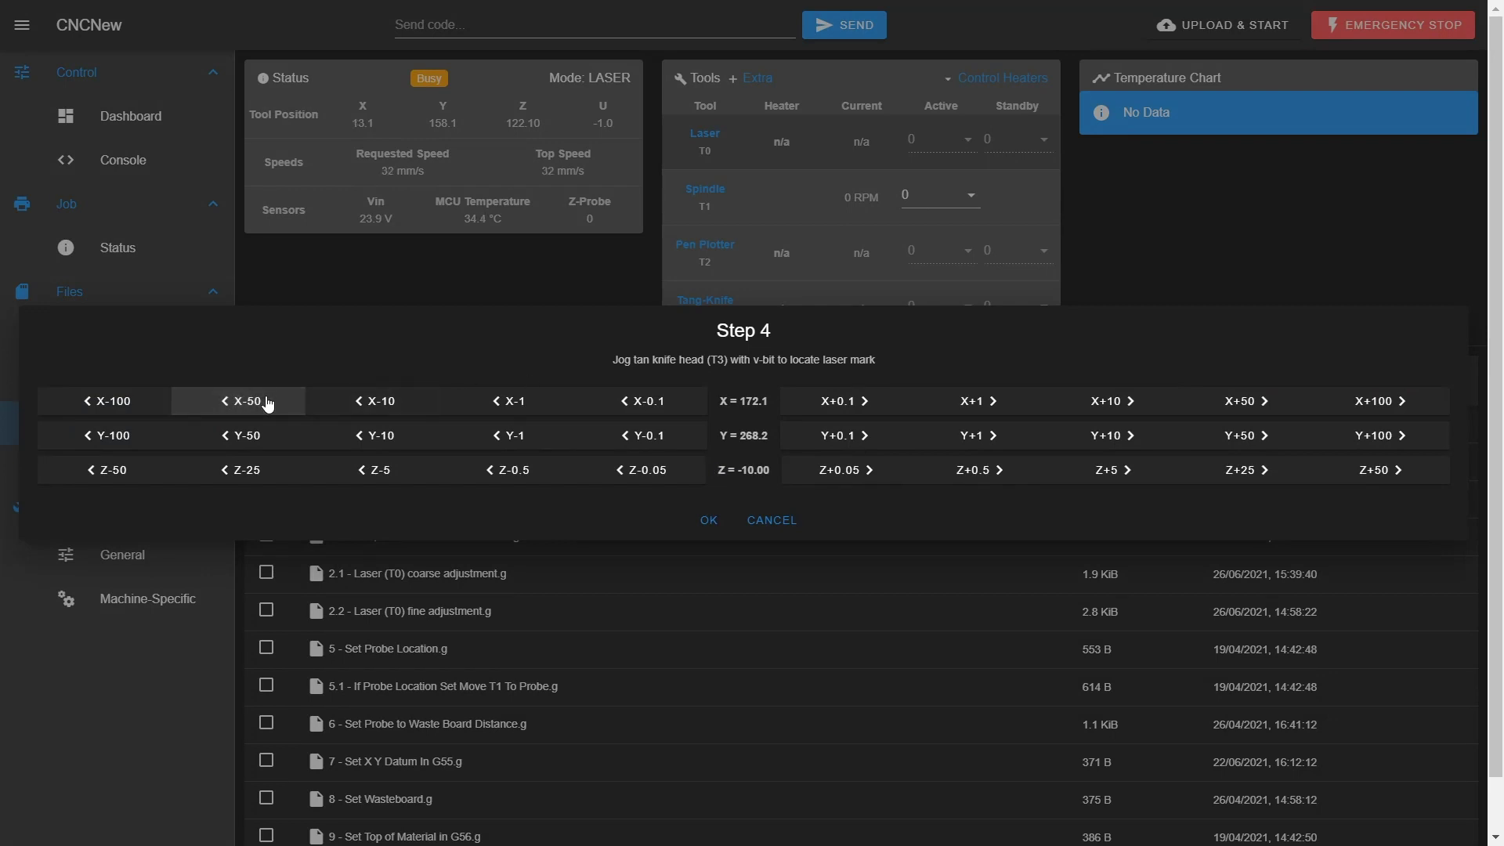